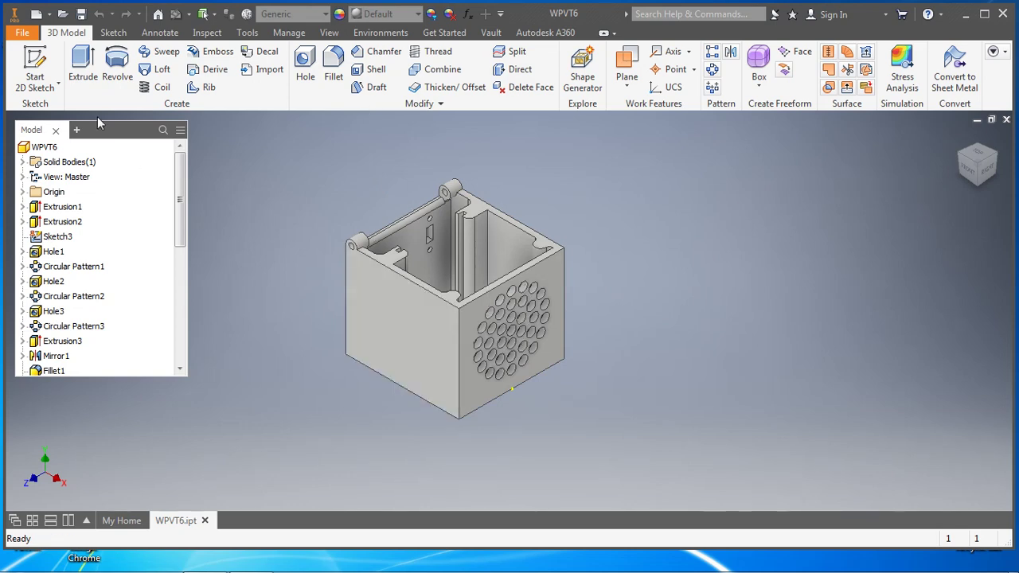
- Create a new part from the Standard.ipt template and start a 2D sketch
{"action": "left_click", "coordinate": [36, 15]}
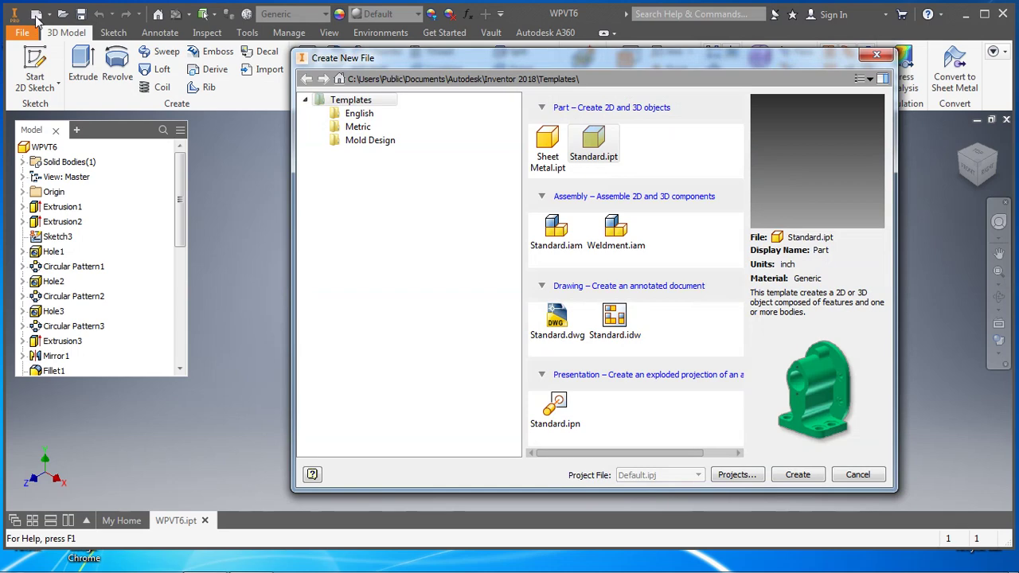
{"action": "double_click", "coordinate": [590, 145]}
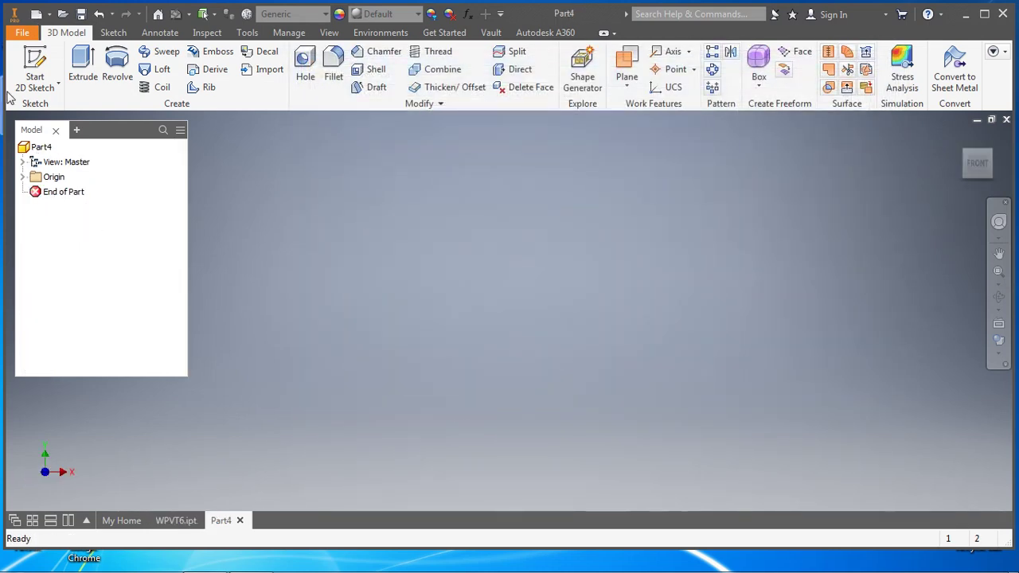
{"action": "left_click", "coordinate": [36, 64]}
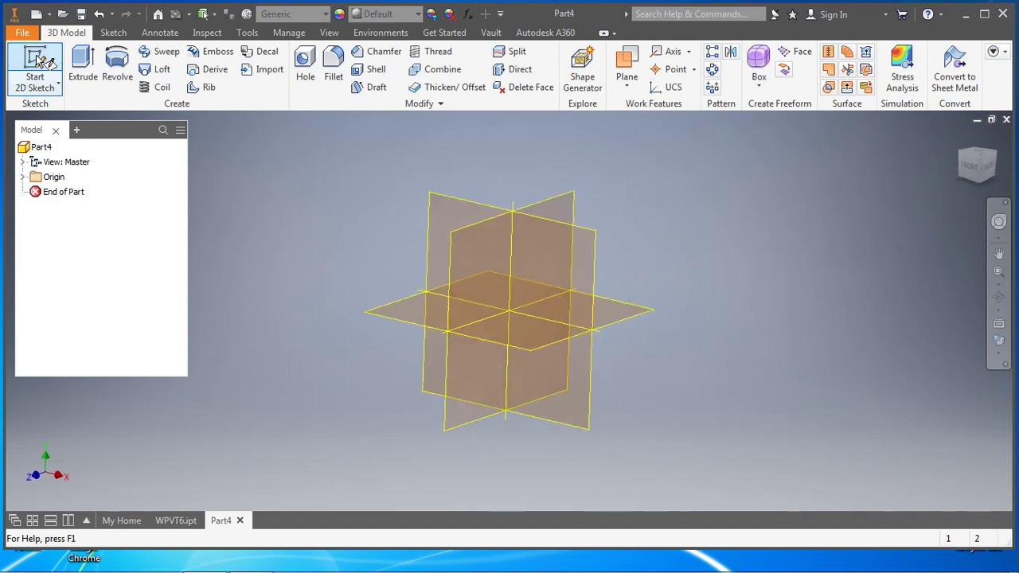
- On the XZ plane, draw an origin-centred rectangle 2.375 by 2.33 in
{"action": "left_click", "coordinate": [391, 311]}
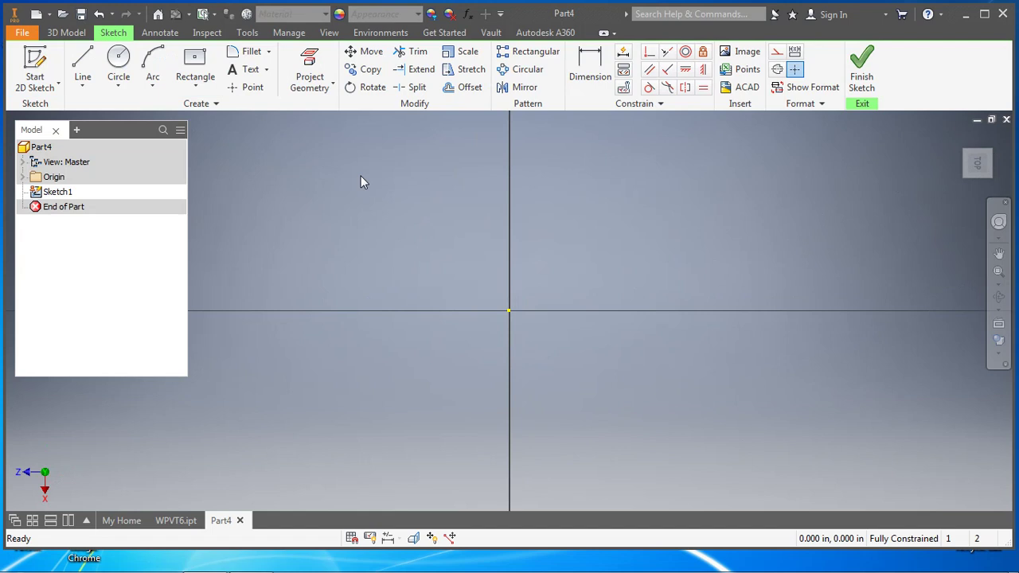
{"action": "left_click", "coordinate": [195, 84]}
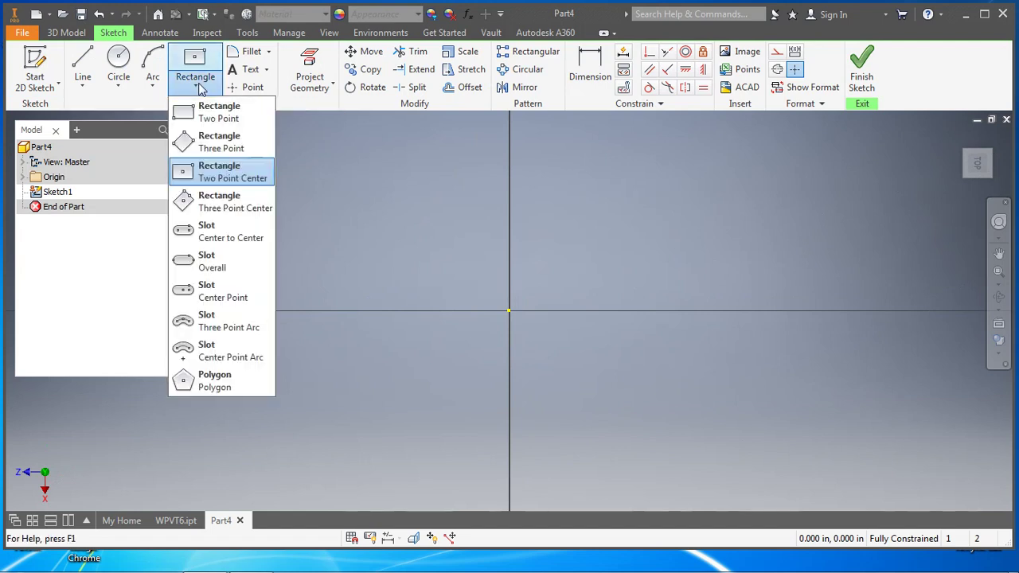
{"action": "left_click", "coordinate": [215, 174]}
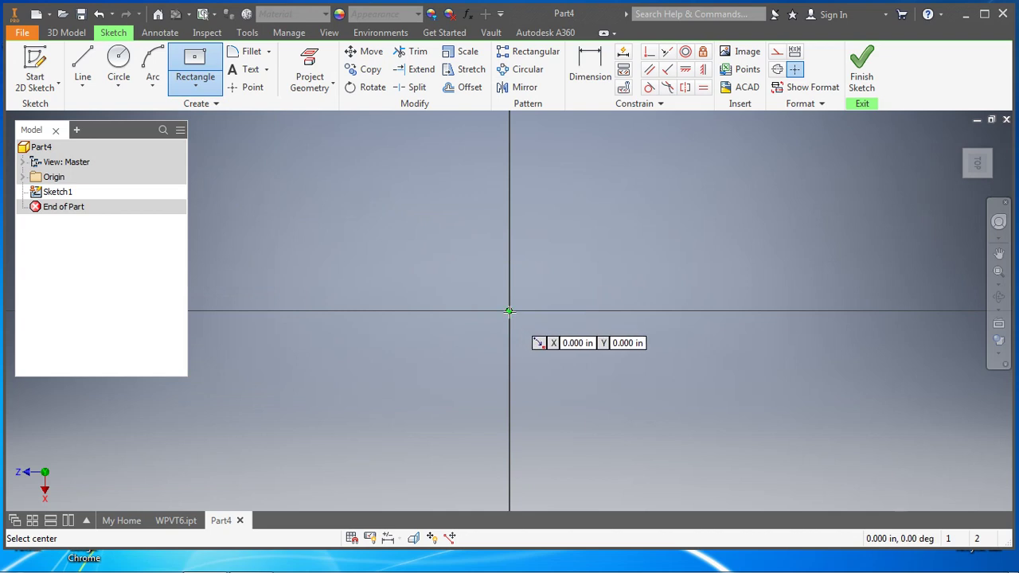
{"action": "left_click", "coordinate": [509, 311]}
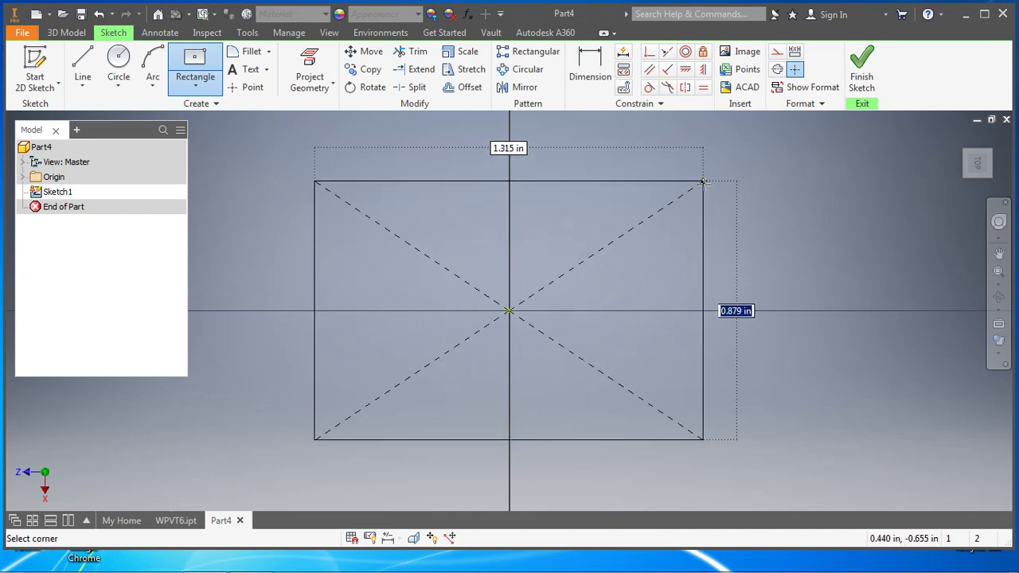
{"action": "scroll", "coordinate": [702, 183], "scroll_direction": "up", "scroll_amount": 2}
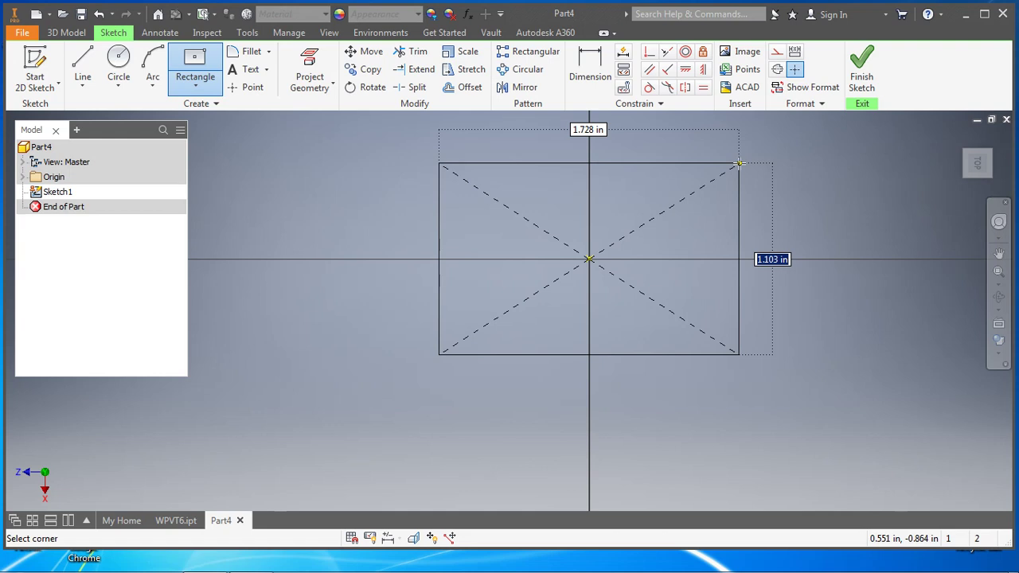
{"action": "type", "text": "2.375"}
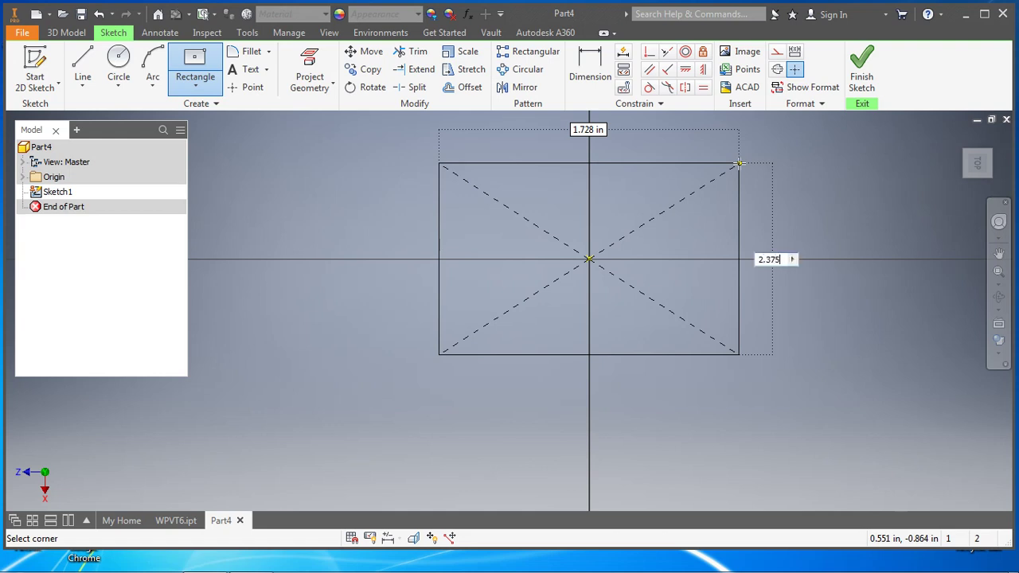
{"action": "key", "text": "Tab"}
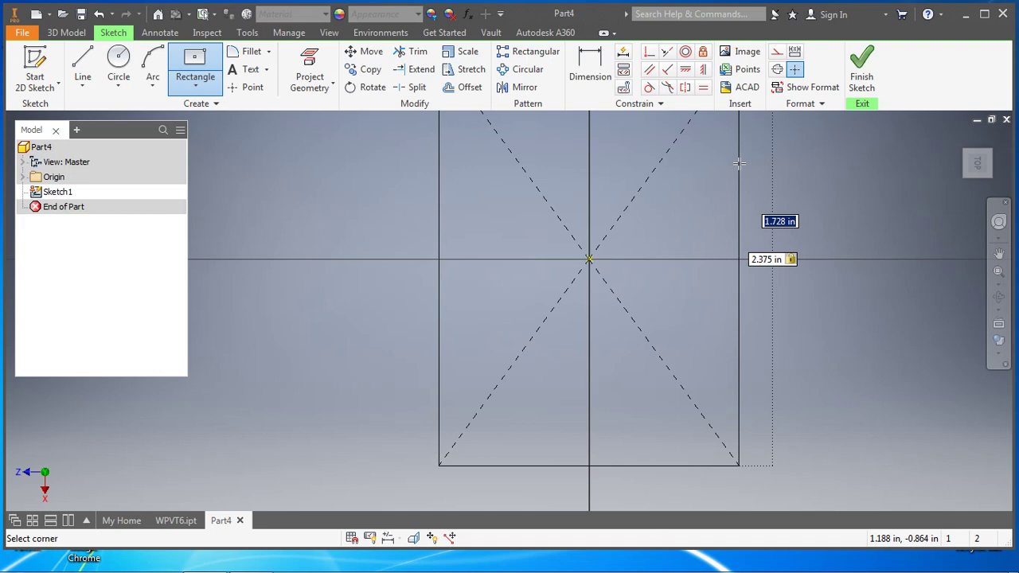
{"action": "type", "text": "2.33"}
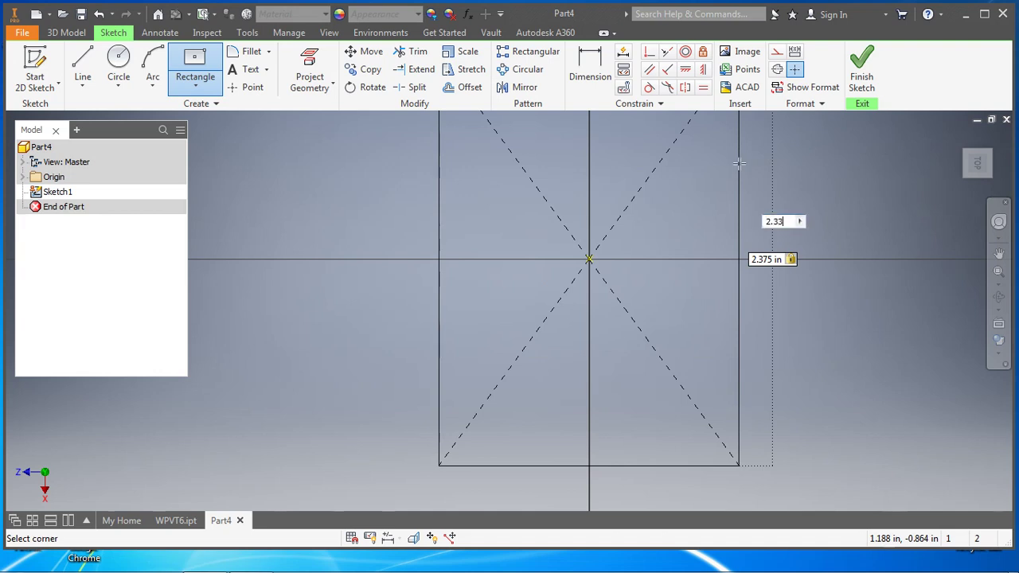
{"action": "key", "text": "Return"}
{"action": "scroll", "coordinate": [825, 275], "scroll_direction": "down", "scroll_amount": 3}
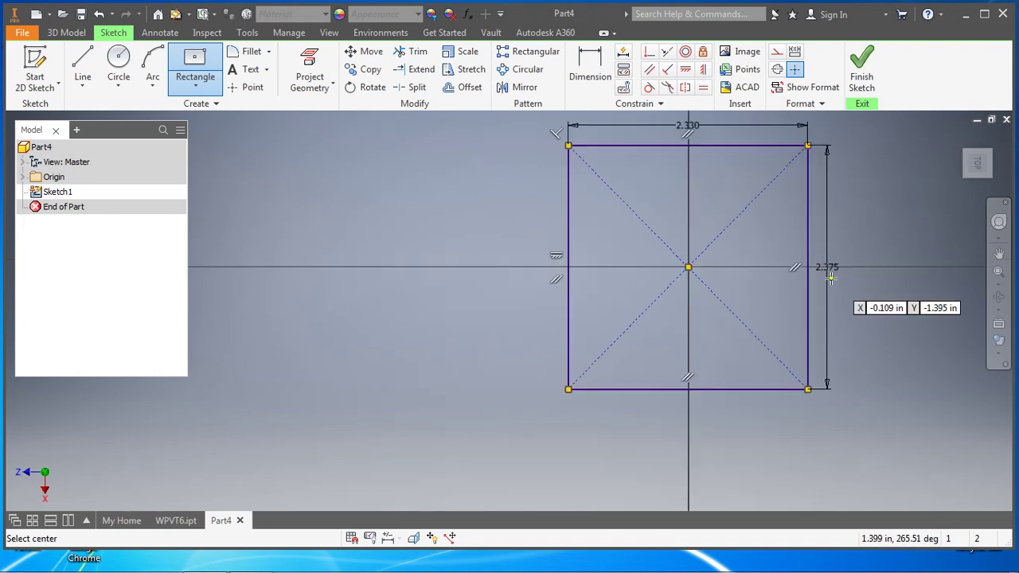
- Finish the sketch and extrude the rectangle 0.125 in into a plate
{"action": "left_click", "coordinate": [862, 72]}
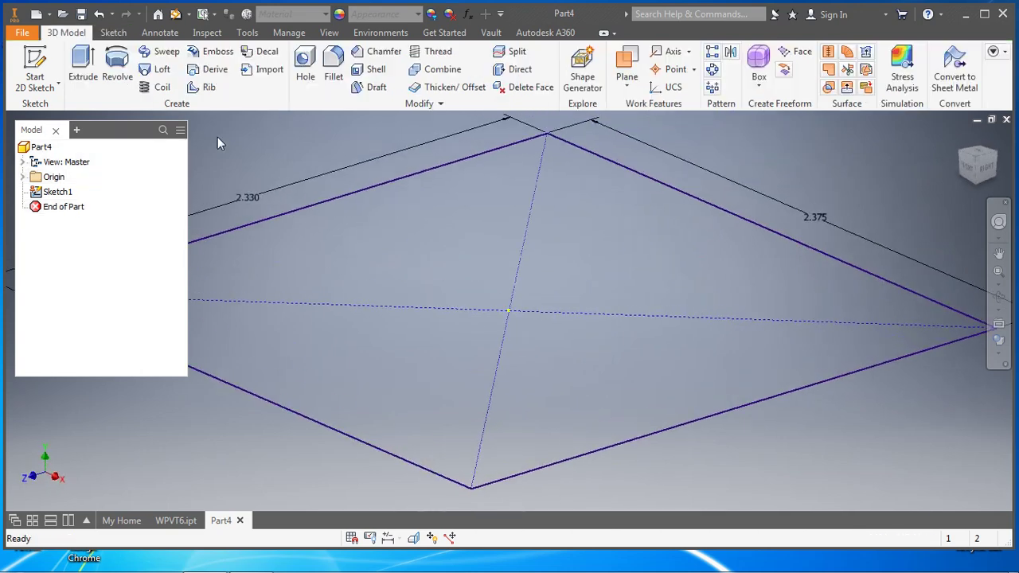
{"action": "left_click", "coordinate": [83, 70]}
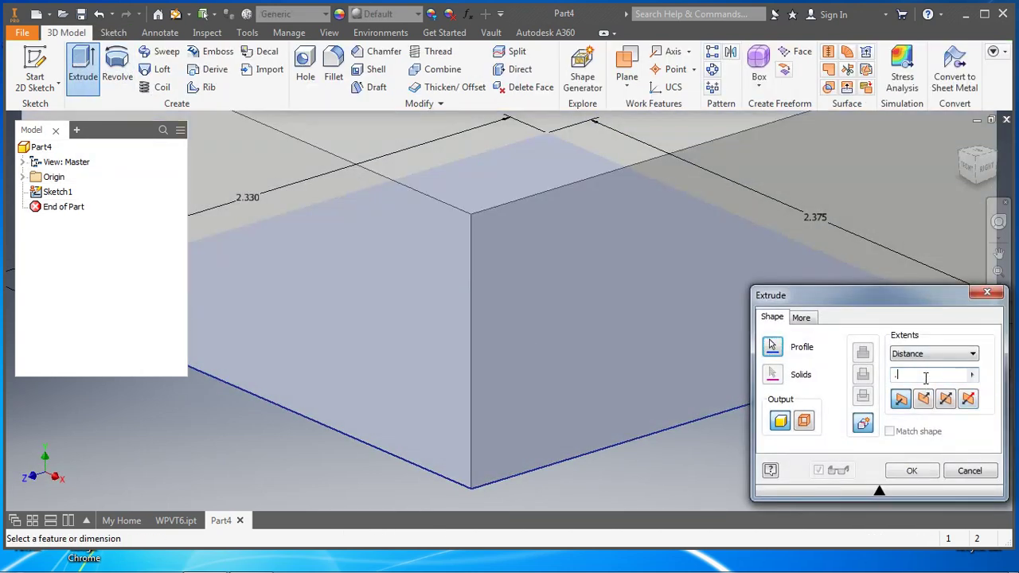
{"action": "type", "text": ".125"}
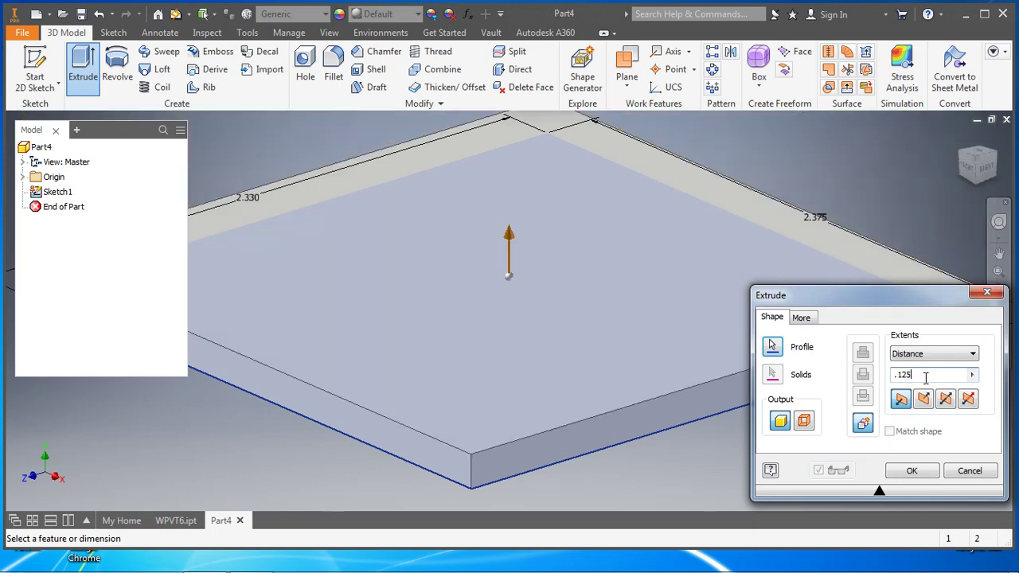
{"action": "key", "text": "Return"}
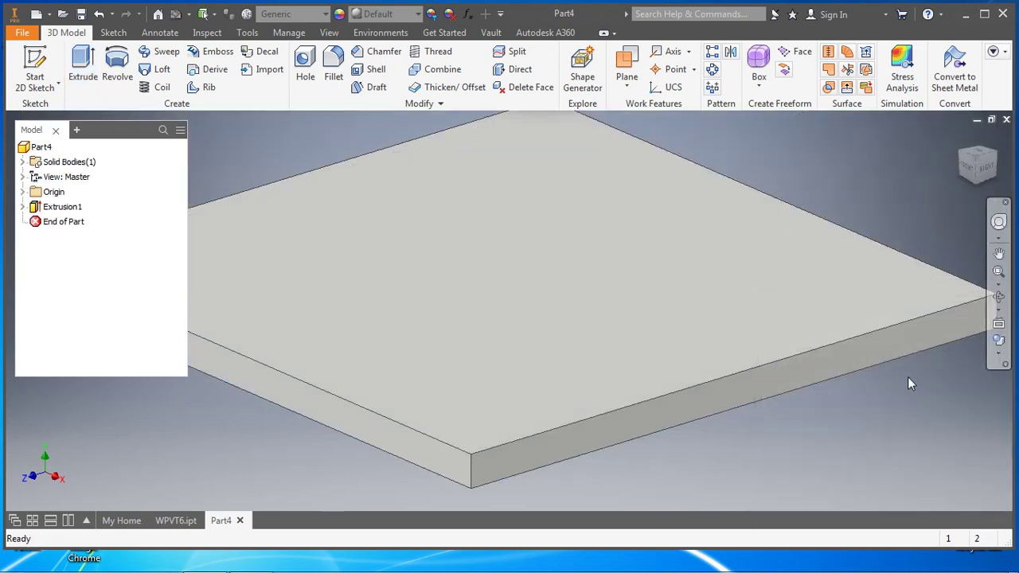
{"action": "scroll", "coordinate": [883, 448], "scroll_direction": "down", "scroll_amount": 5}
{"action": "scroll", "coordinate": [882, 446], "scroll_direction": "up", "scroll_amount": 3}
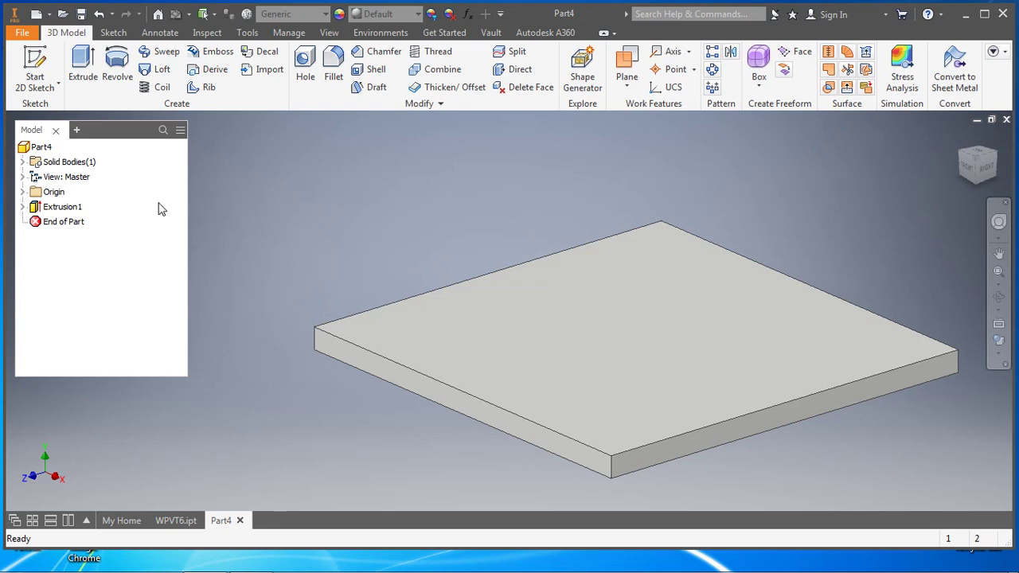
- Make the origin XY Plane visible and orbit to see it slicing the plate
{"action": "left_click", "coordinate": [23, 192]}
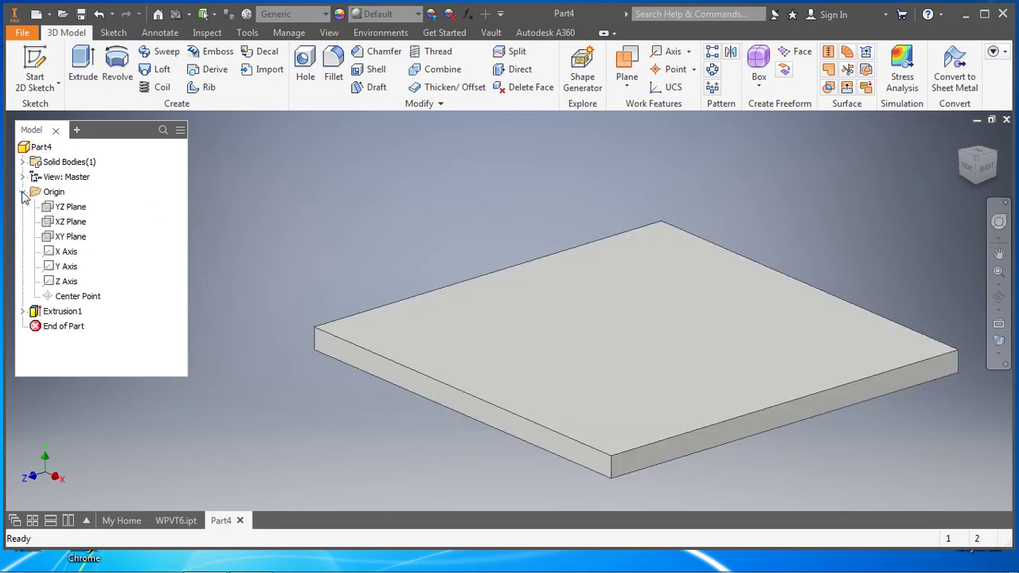
{"action": "right_click", "coordinate": [70, 239]}
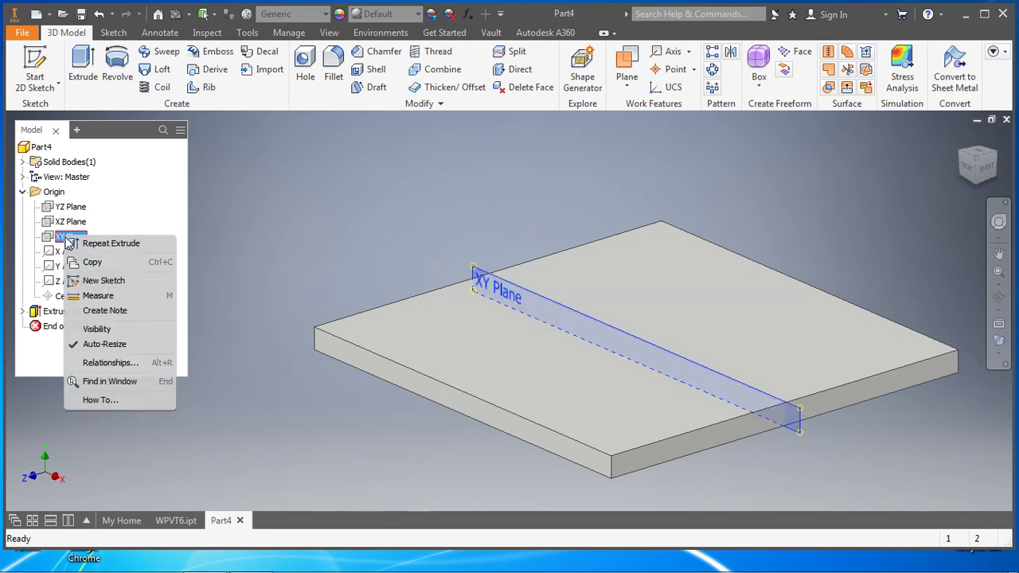
{"action": "left_click", "coordinate": [99, 330]}
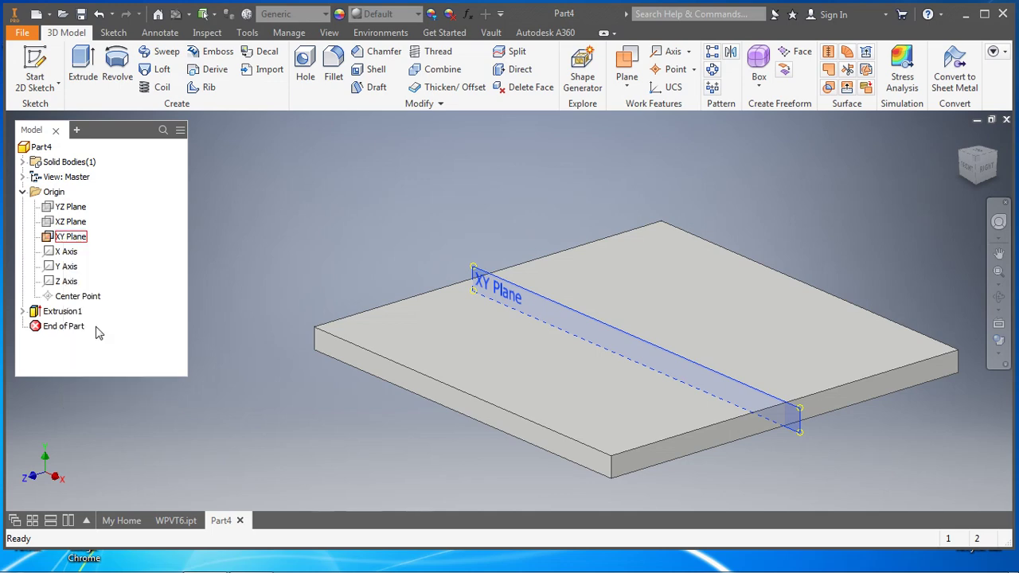
{"action": "key", "text": "F4"}
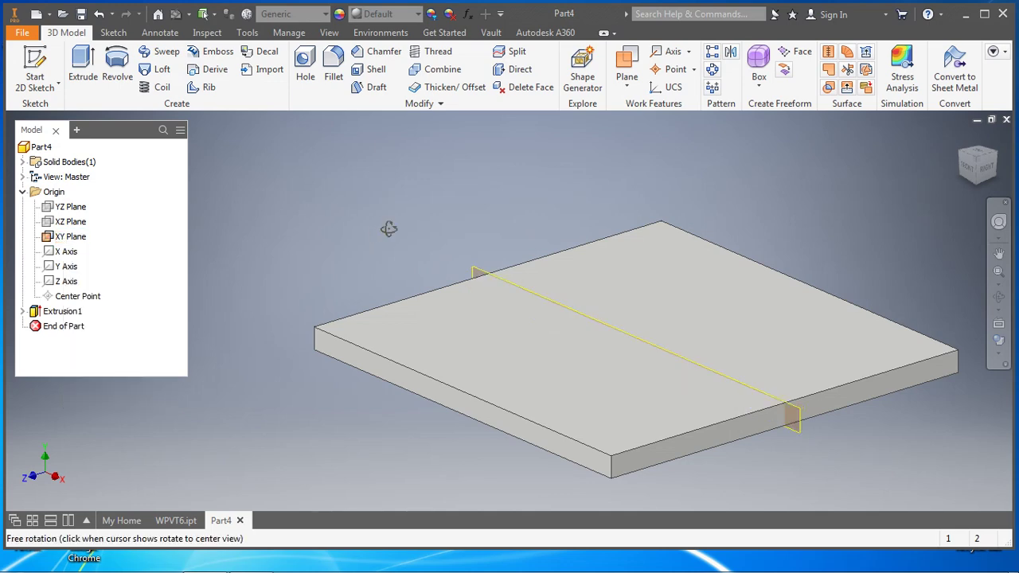
{"action": "left_click_drag", "start_coordinate": [387, 228], "coordinate": [454, 223]}
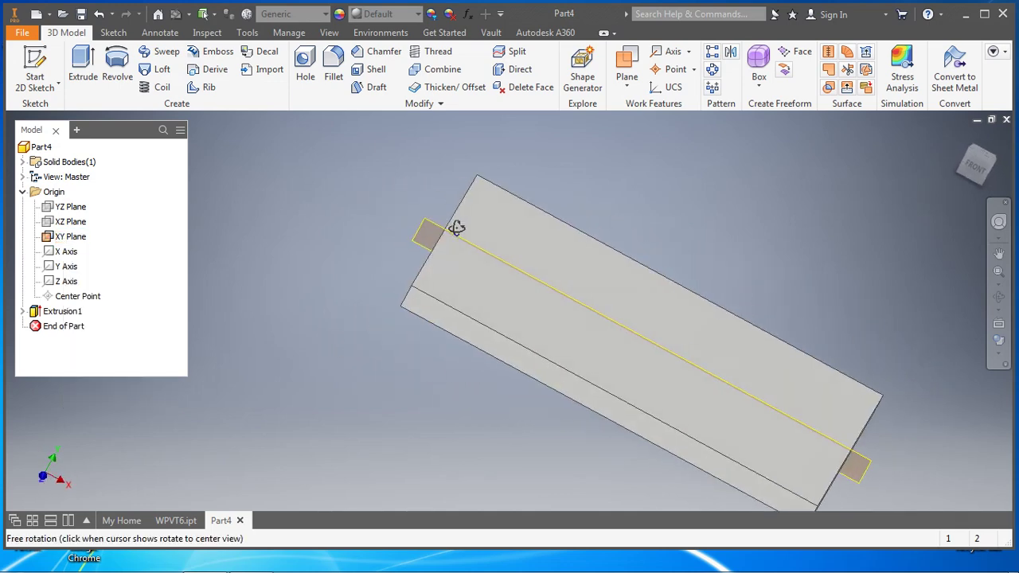
{"action": "key", "text": "Escape"}
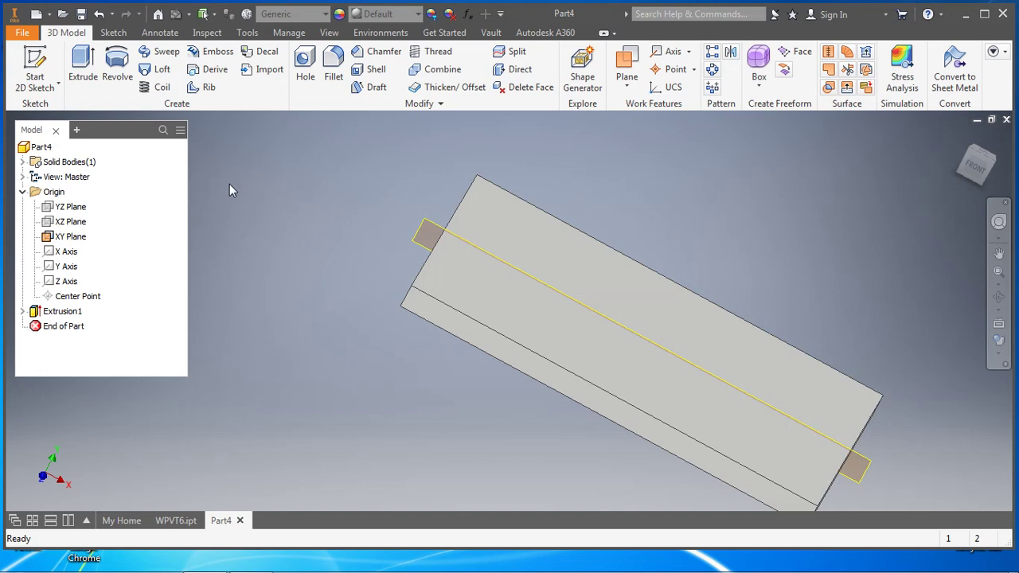
- On the XY Plane, sketch a 0.250 in circle centred on the plate's edge
{"action": "left_click", "coordinate": [34, 68]}
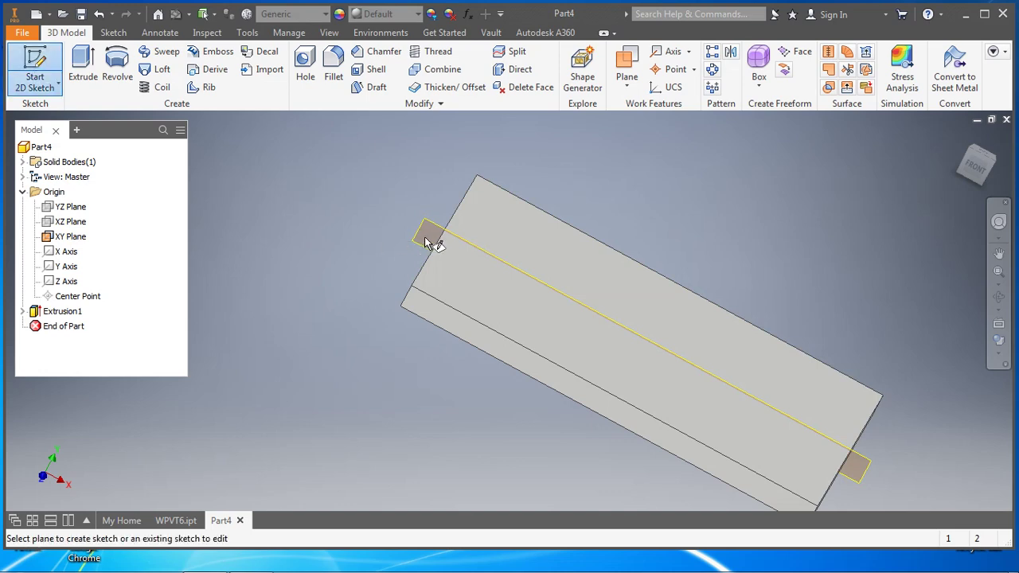
{"action": "left_click", "coordinate": [427, 239]}
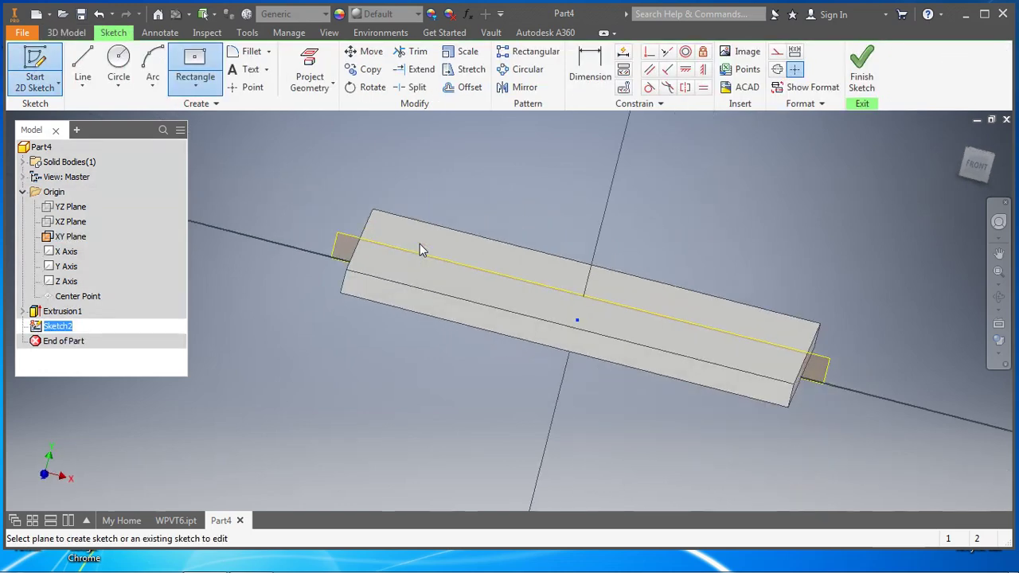
{"action": "middle_click_drag", "start_coordinate": [351, 356], "coordinate": [400, 364], "text": "shift"}
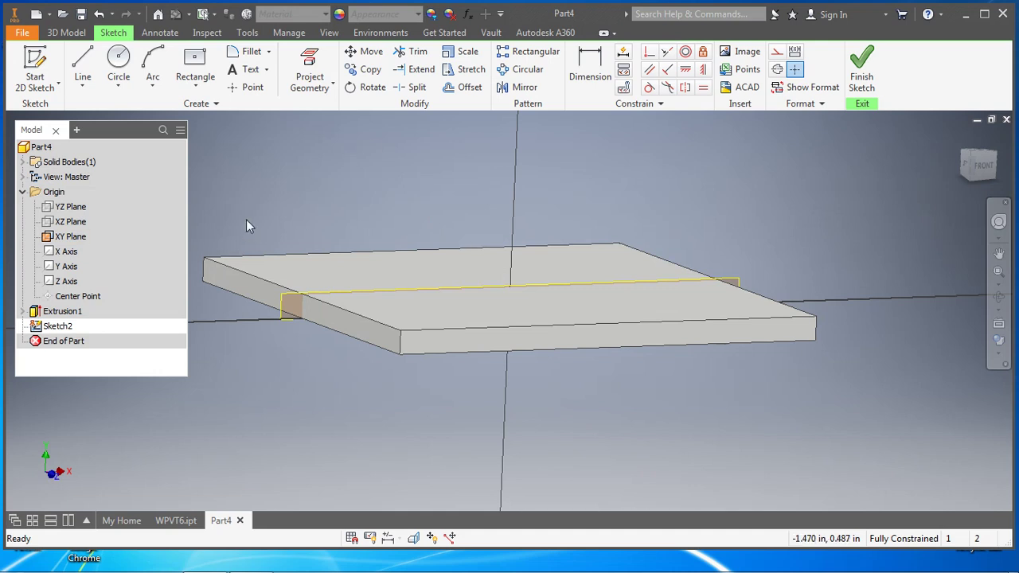
{"action": "left_click", "coordinate": [119, 62]}
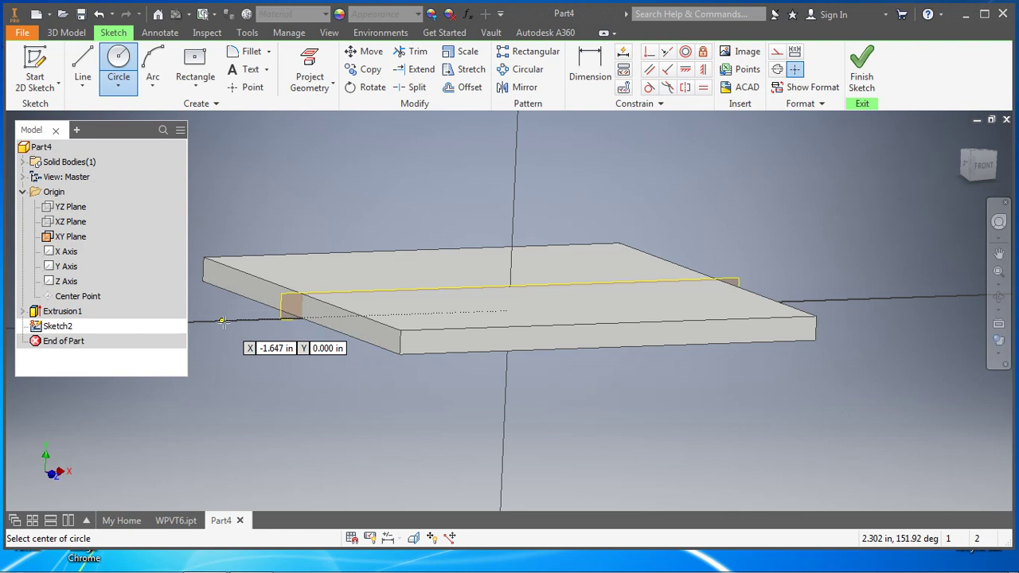
{"action": "left_click", "coordinate": [301, 318]}
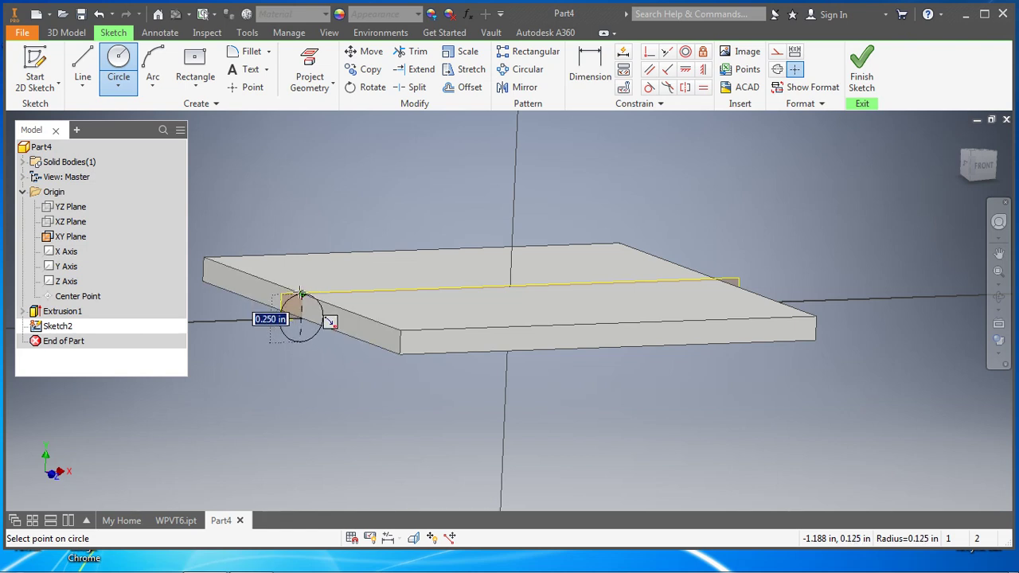
{"action": "left_click", "coordinate": [325, 318]}
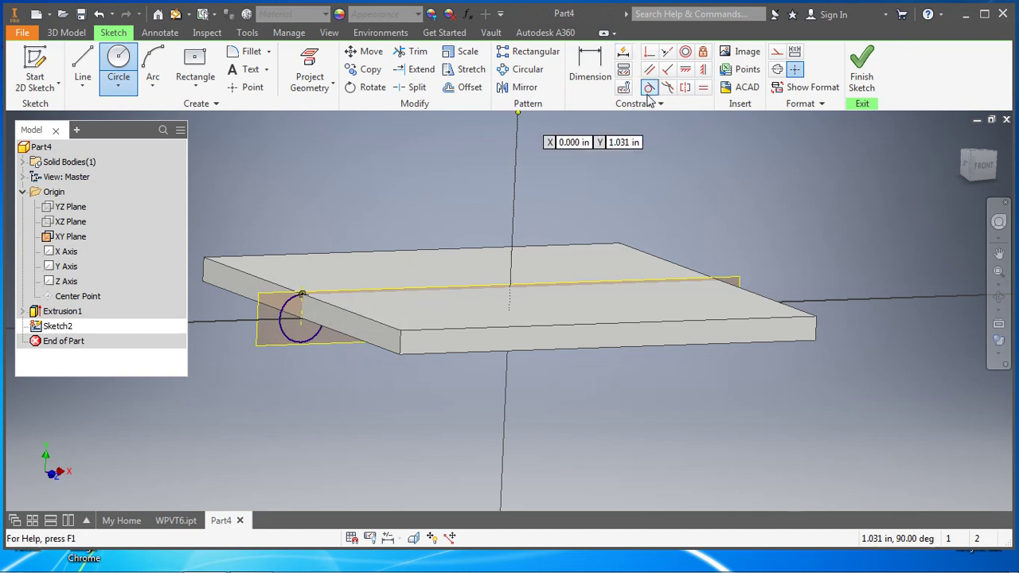
{"action": "left_click", "coordinate": [861, 70]}
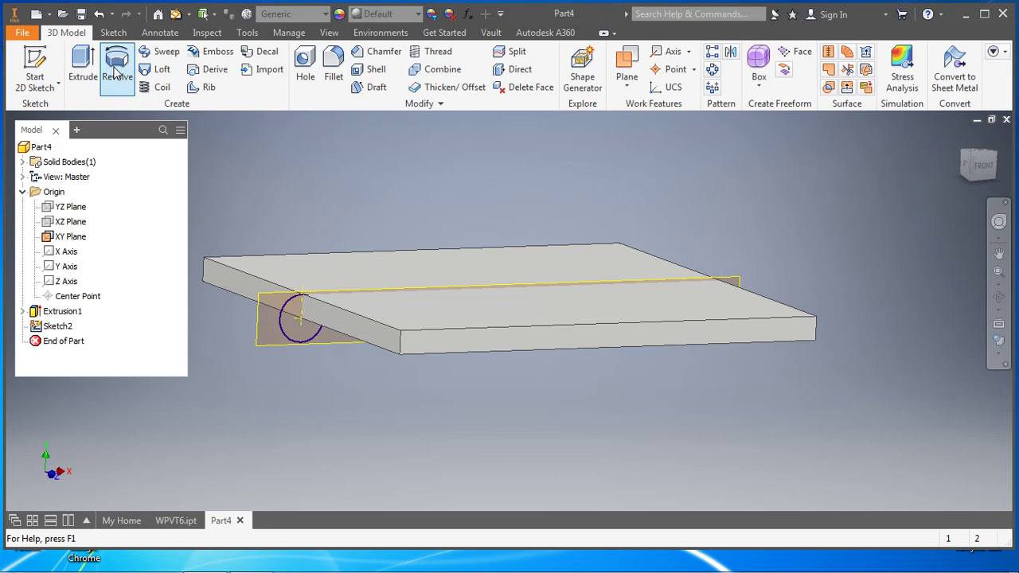
- Extrude the circle symmetrically 1.75 in into a pin, then show the WPVT6 model
{"action": "left_click", "coordinate": [90, 57]}
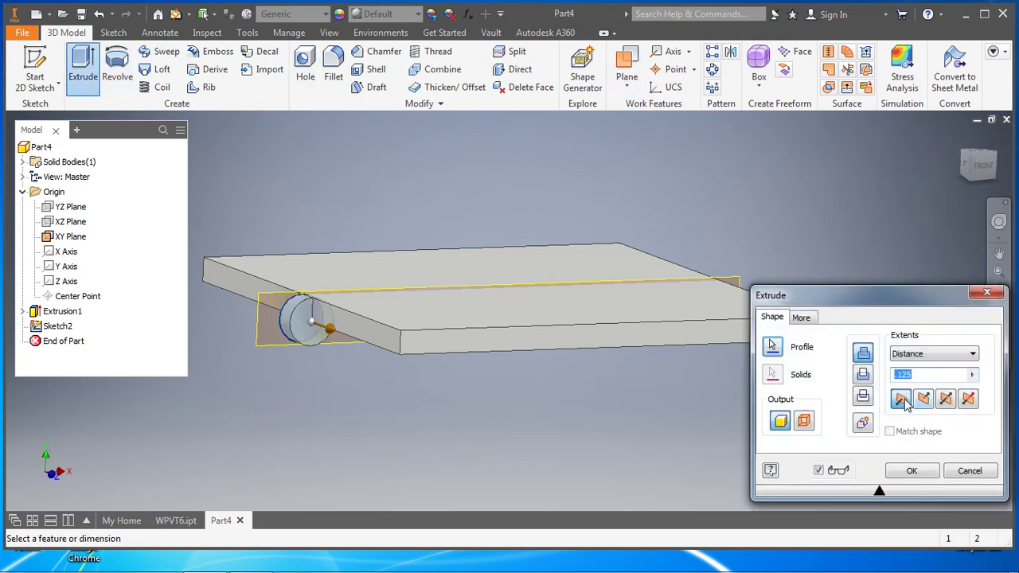
{"action": "left_click", "coordinate": [946, 400]}
{"action": "middle_click_drag", "start_coordinate": [388, 389], "coordinate": [473, 394], "text": "shift"}
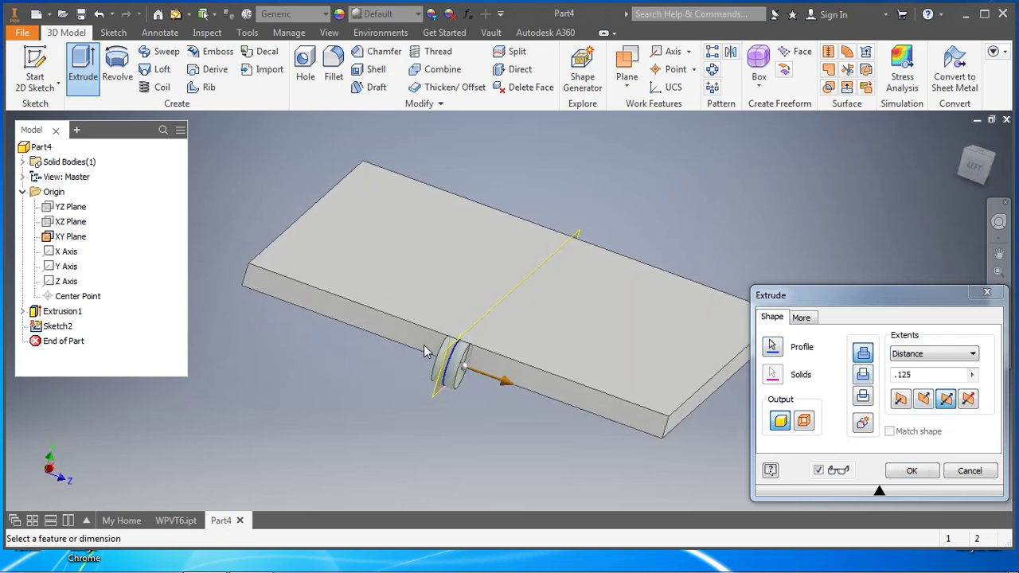
{"action": "middle_click_drag", "start_coordinate": [587, 453], "coordinate": [733, 381], "text": "shift"}
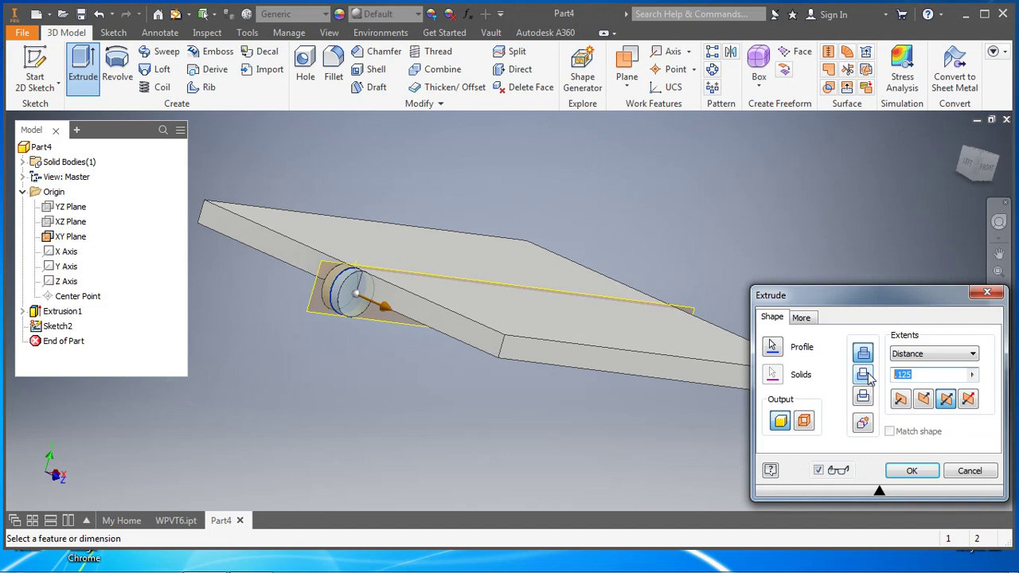
{"action": "type", "text": "1"}
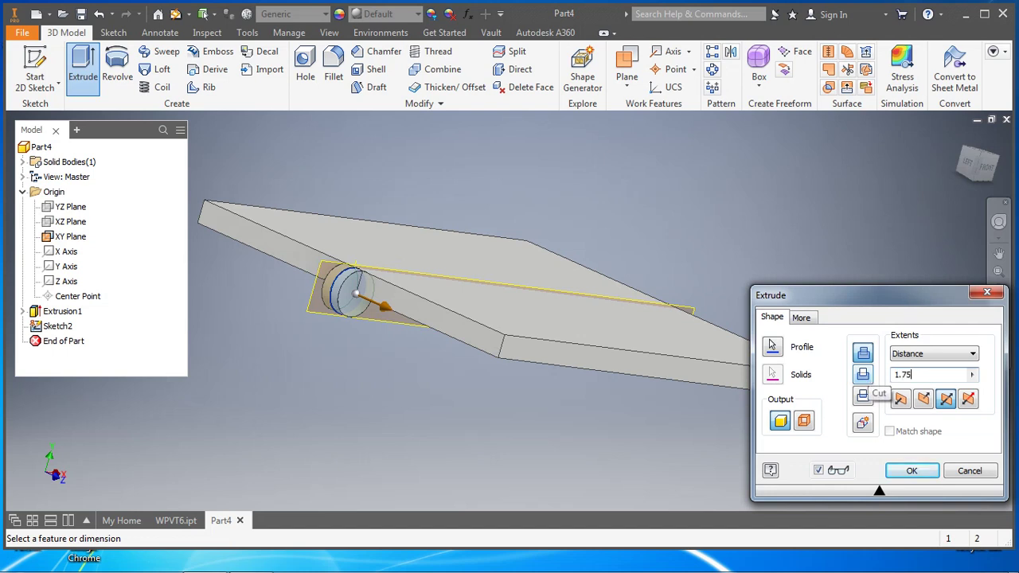
{"action": "type", "text": ".75"}
{"action": "key", "text": "Return"}
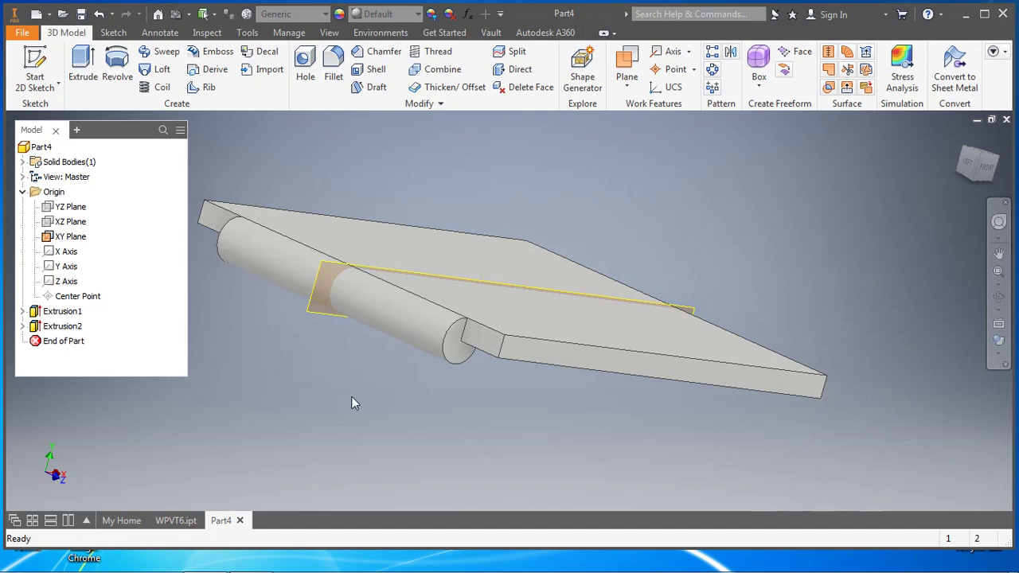
{"action": "left_click", "coordinate": [175, 521]}
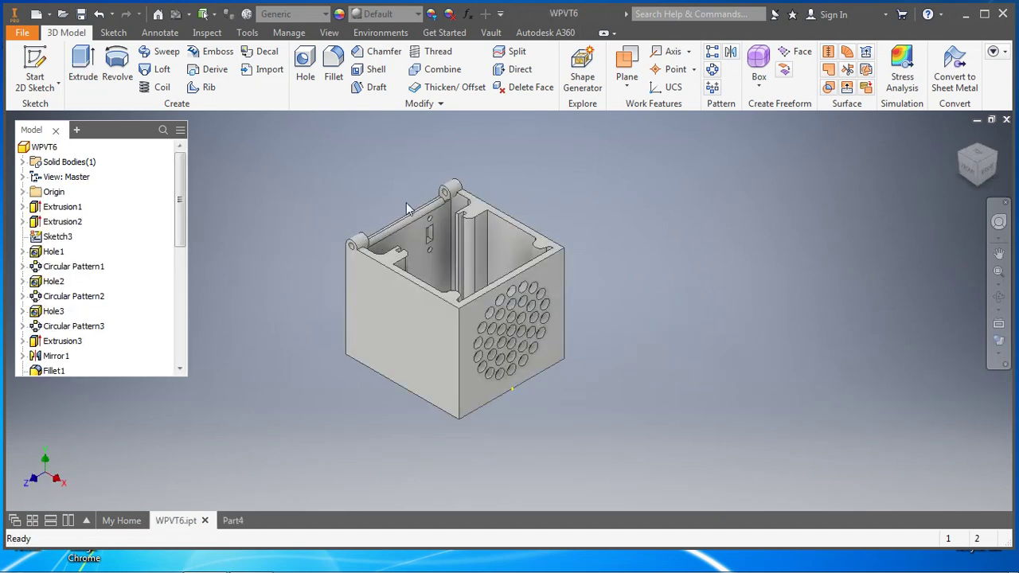
- Compare the lid plate with the WPVT6 box's hinge corner, ending back on Part4
{"action": "left_click", "coordinate": [233, 523]}
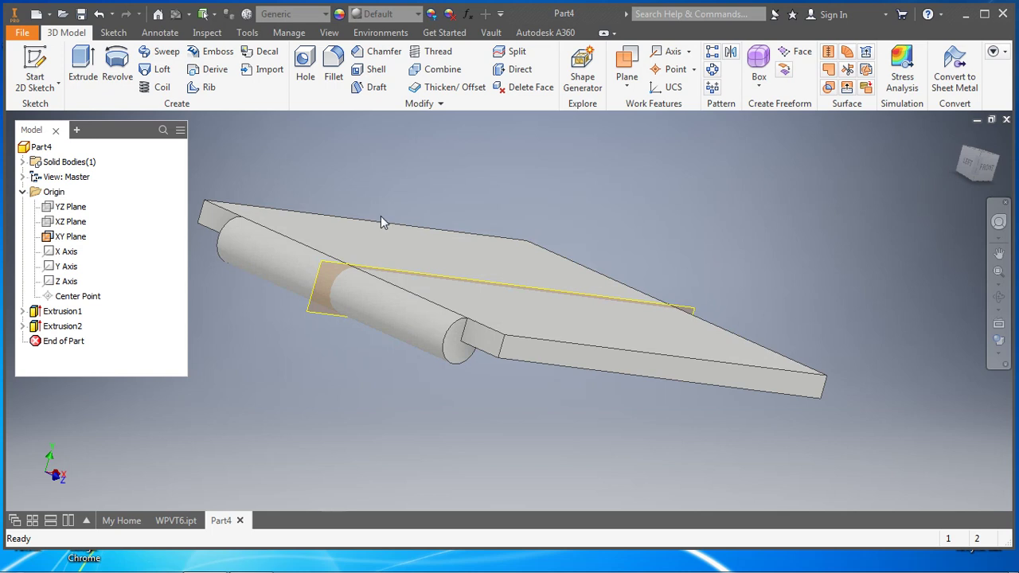
{"action": "middle_click_drag", "start_coordinate": [439, 328], "coordinate": [427, 405], "text": "shift"}
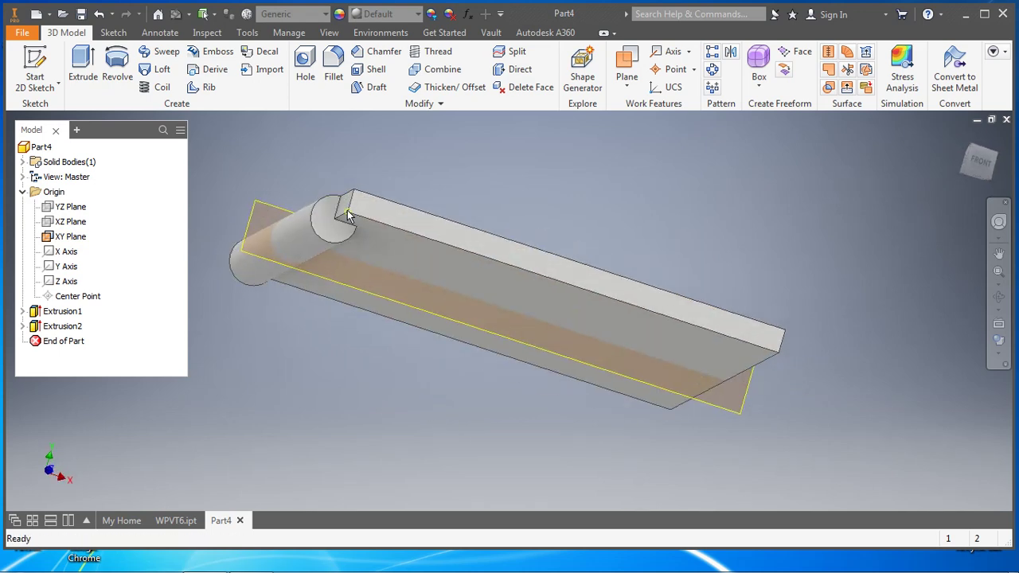
{"action": "left_click", "coordinate": [176, 520]}
{"action": "scroll", "coordinate": [354, 261], "scroll_direction": "up", "scroll_amount": 3}
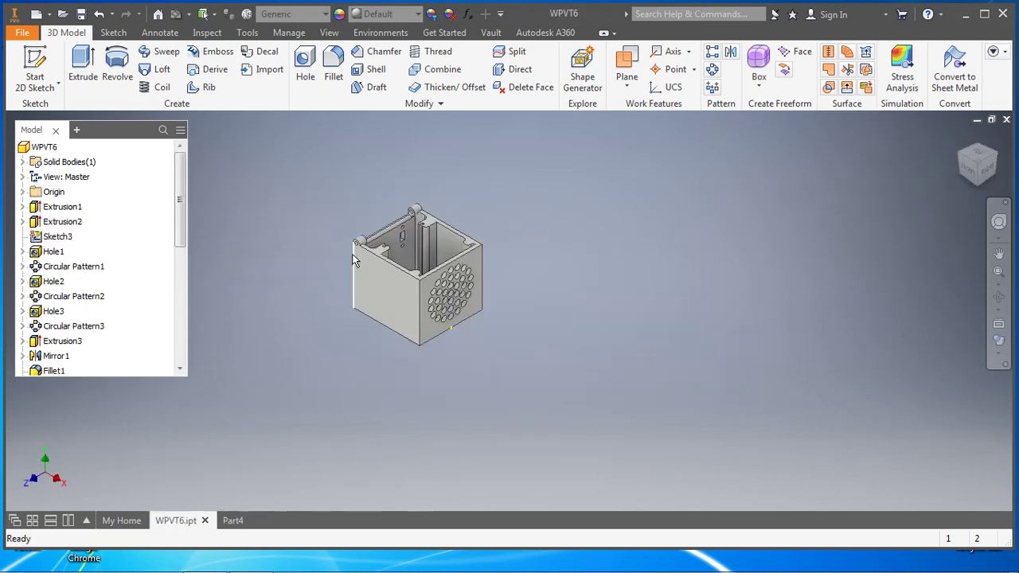
{"action": "scroll", "coordinate": [360, 256], "scroll_direction": "down", "scroll_amount": 5}
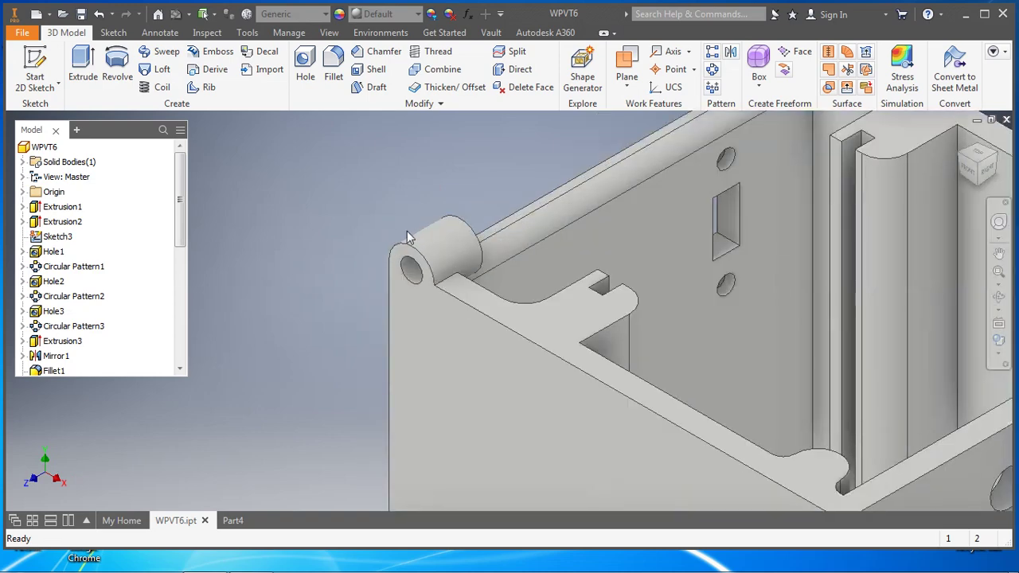
{"action": "scroll", "coordinate": [480, 280], "scroll_direction": "up", "scroll_amount": 5}
{"action": "left_click", "coordinate": [232, 520]}
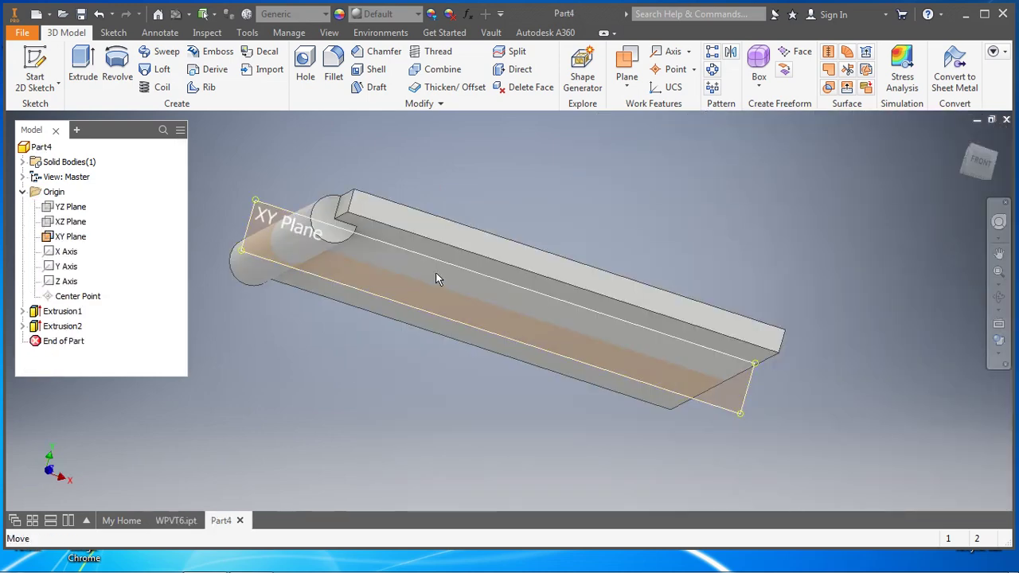
{"action": "middle_click_drag", "start_coordinate": [646, 203], "coordinate": [594, 220], "text": "shift"}
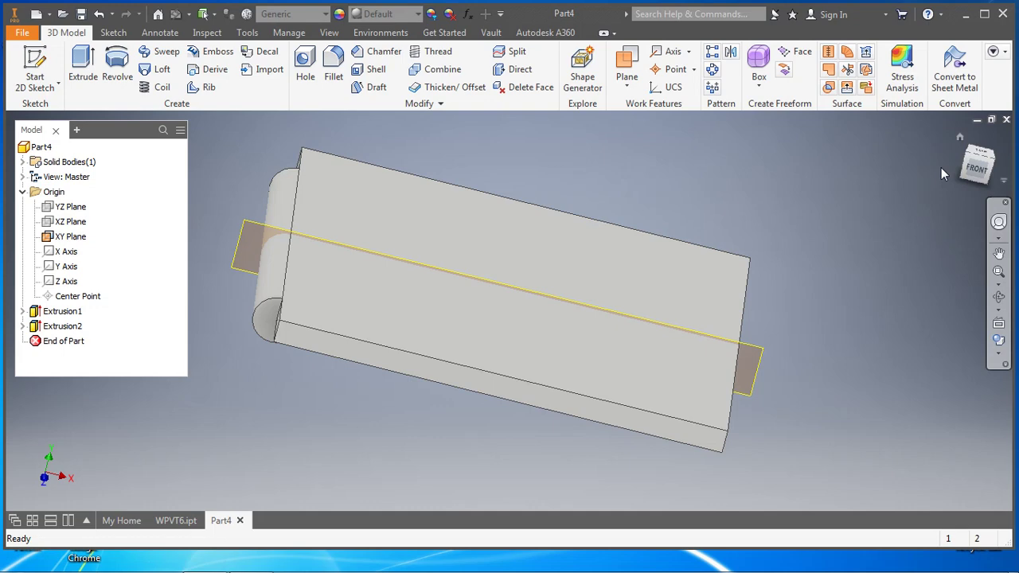
- On the XY Plane, draw a 0.125 × 0.290 in rectangle at the plate corner beside the pin
{"action": "left_click", "coordinate": [35, 70]}
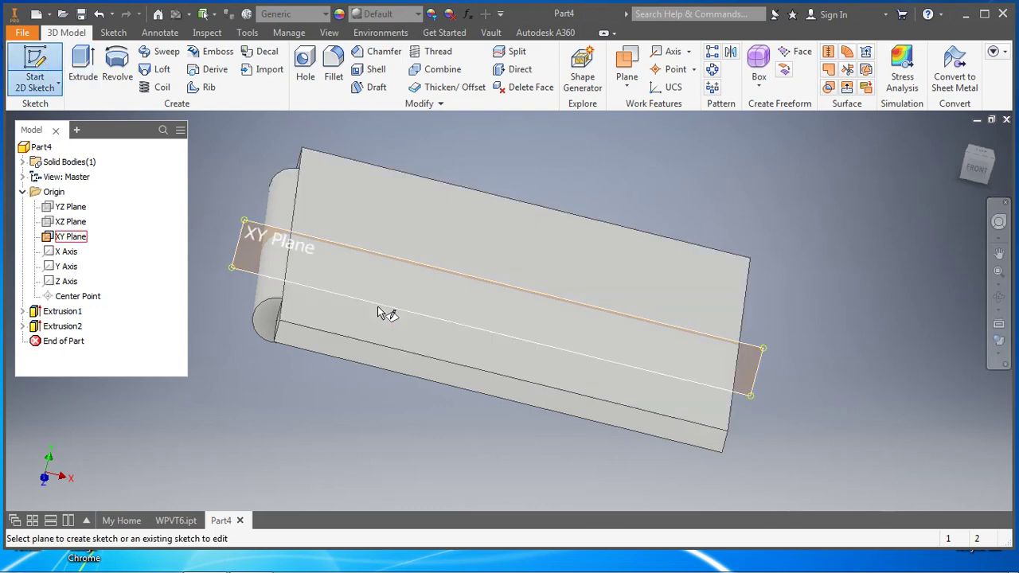
{"action": "left_click", "coordinate": [367, 321]}
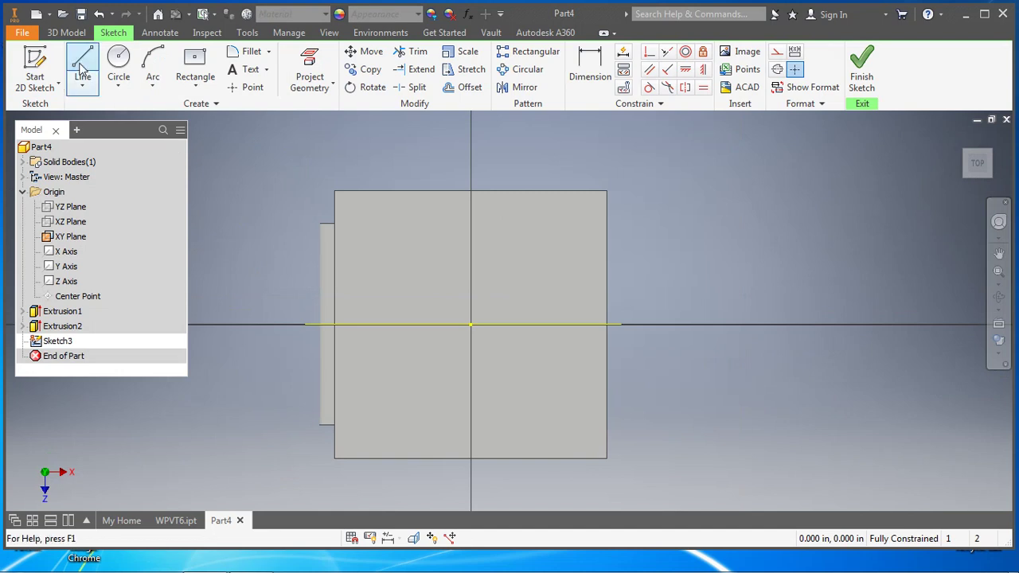
{"action": "left_click", "coordinate": [198, 90]}
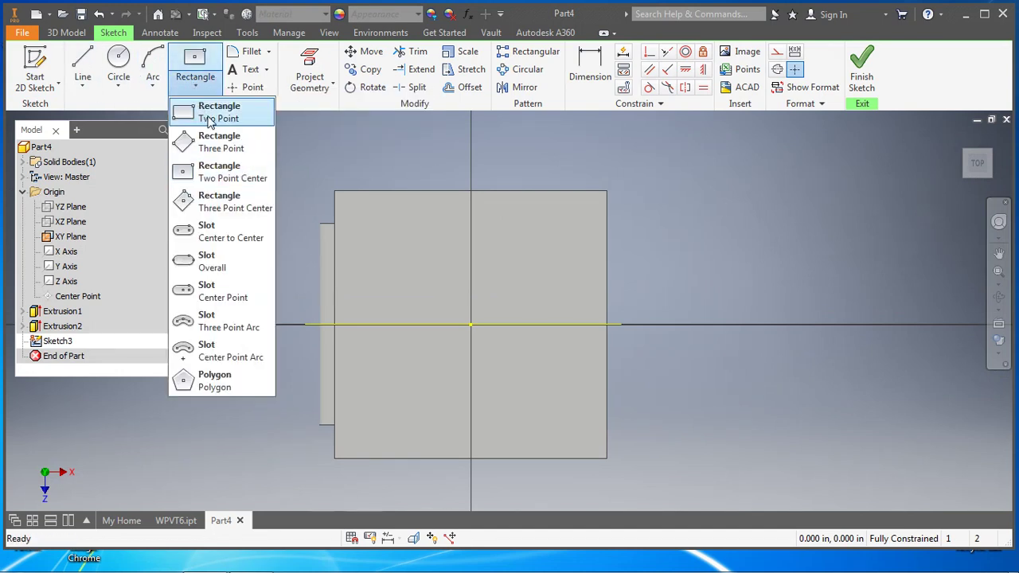
{"action": "left_click", "coordinate": [214, 112]}
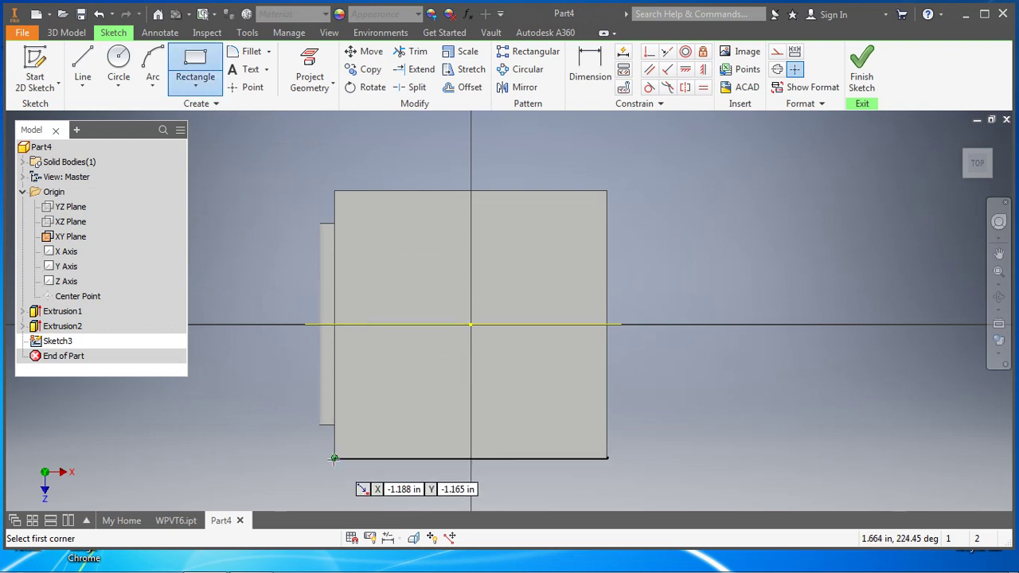
{"action": "left_click", "coordinate": [335, 458]}
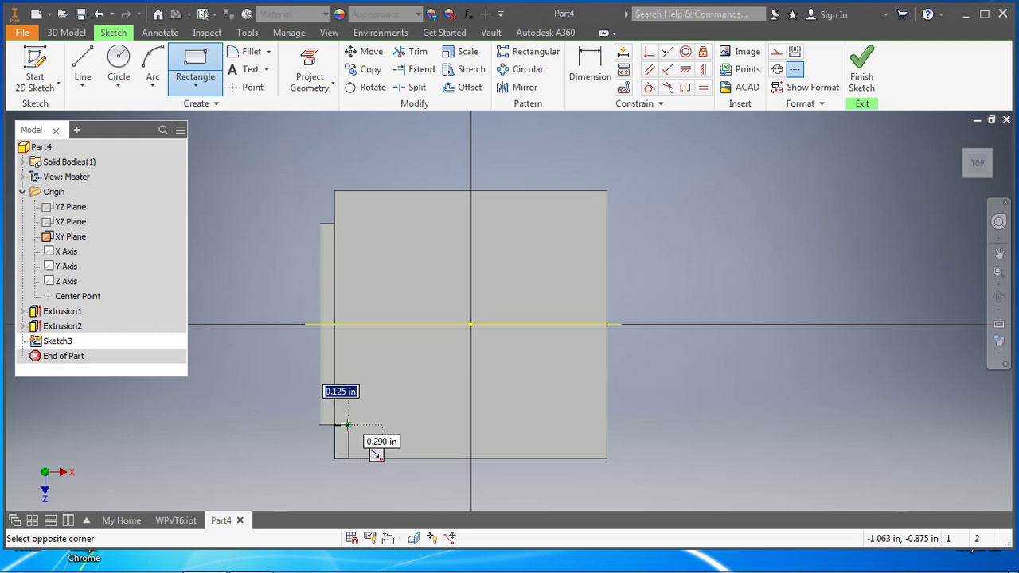
{"action": "key", "text": "Return"}
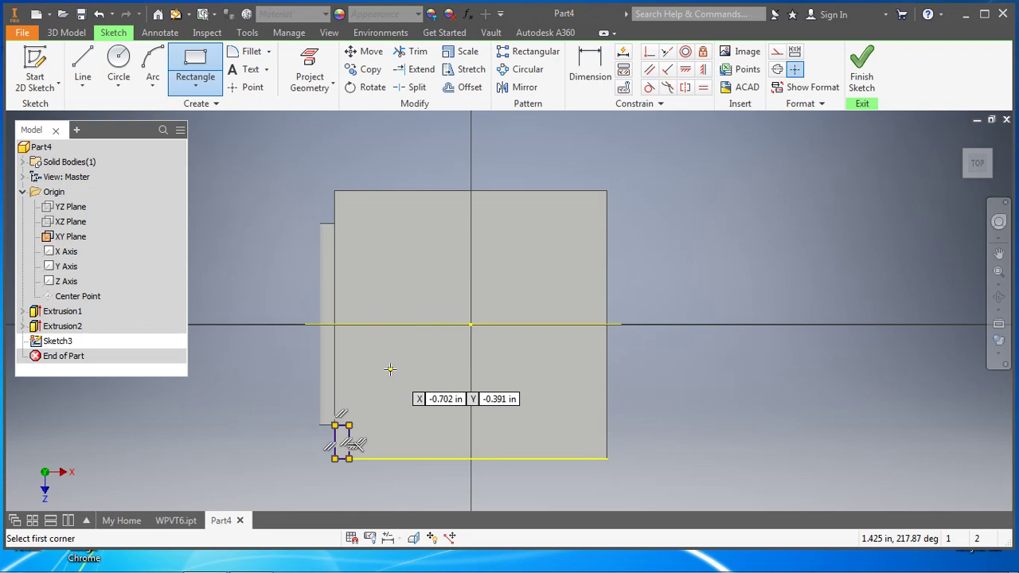
{"action": "key", "text": "F5"}
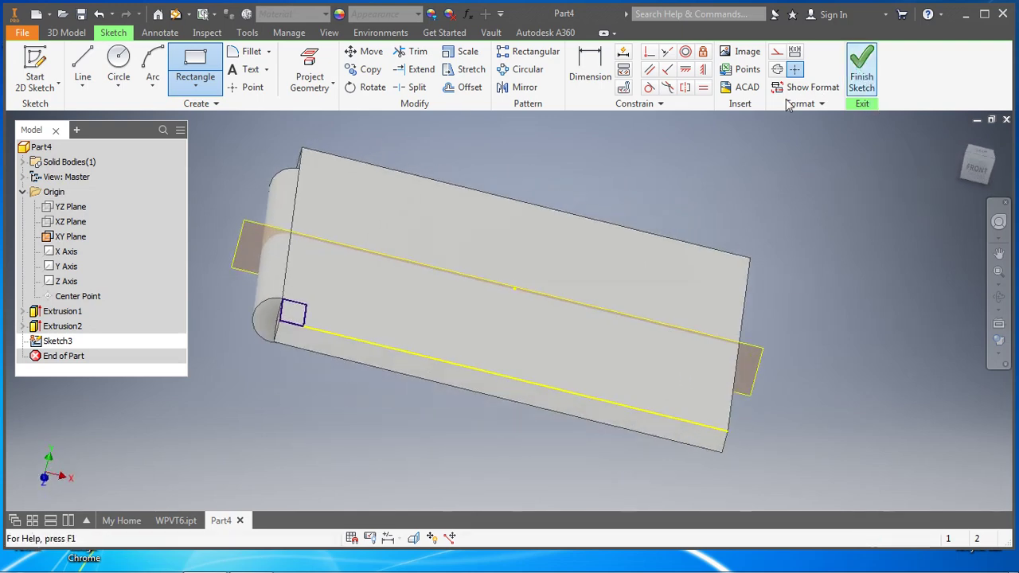
- Extrude the small rectangle 0.125 in into the plate to cut a corner notch
{"action": "left_click", "coordinate": [83, 64]}
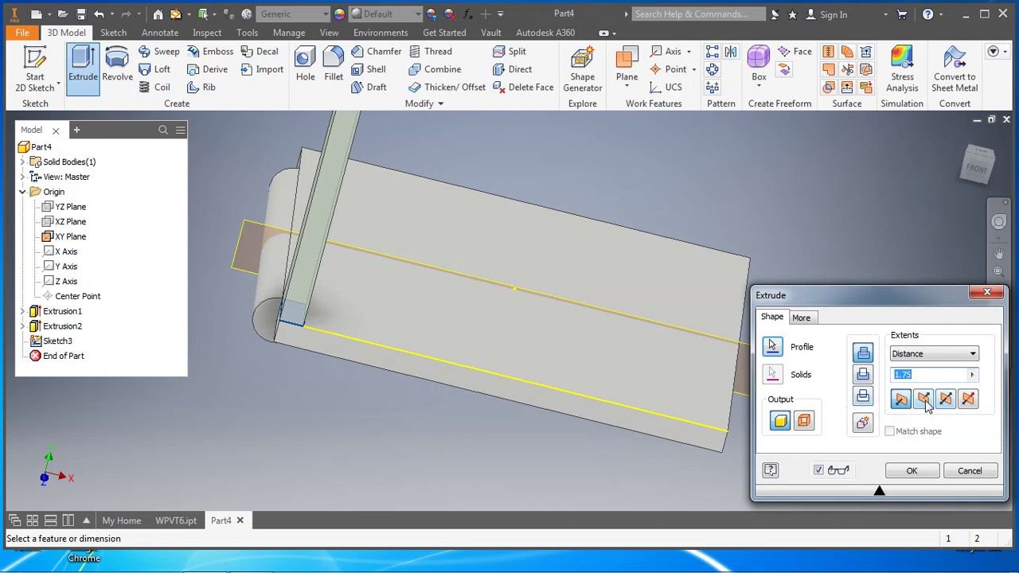
{"action": "left_click", "coordinate": [926, 403]}
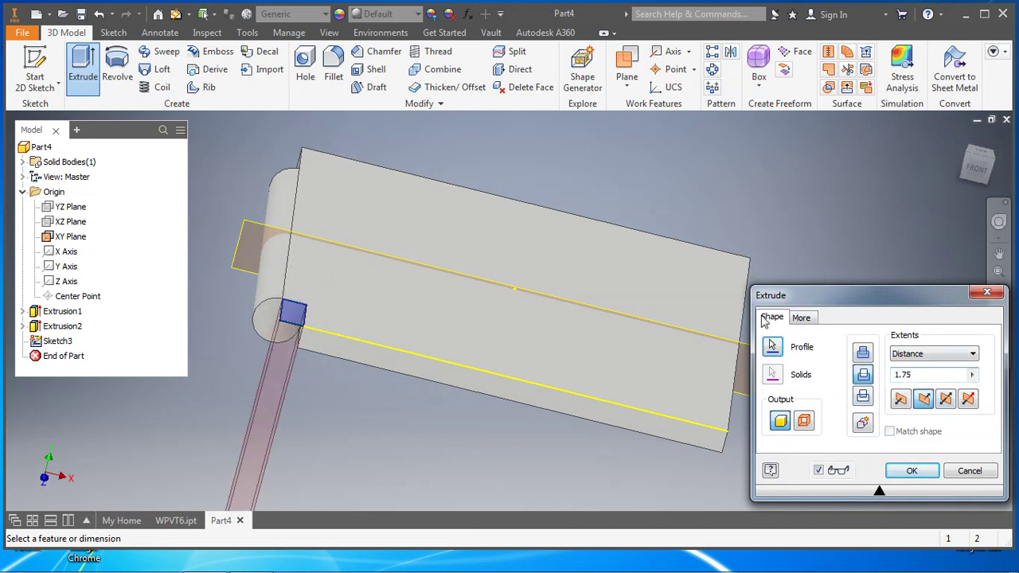
{"action": "left_click", "coordinate": [937, 356]}
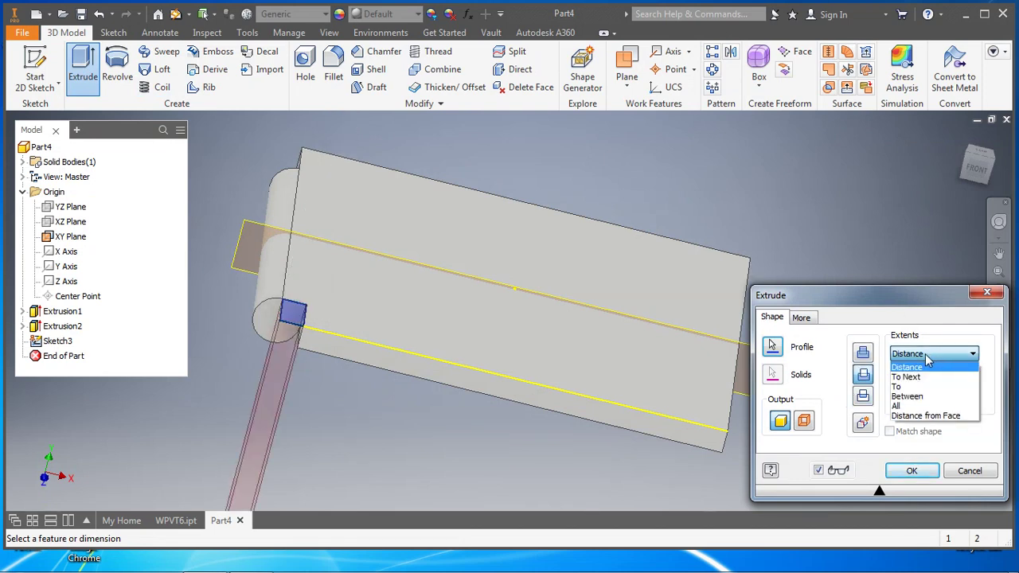
{"action": "left_click", "coordinate": [926, 366]}
{"action": "double_click", "coordinate": [903, 375]}
{"action": "type", "text": ".125"}
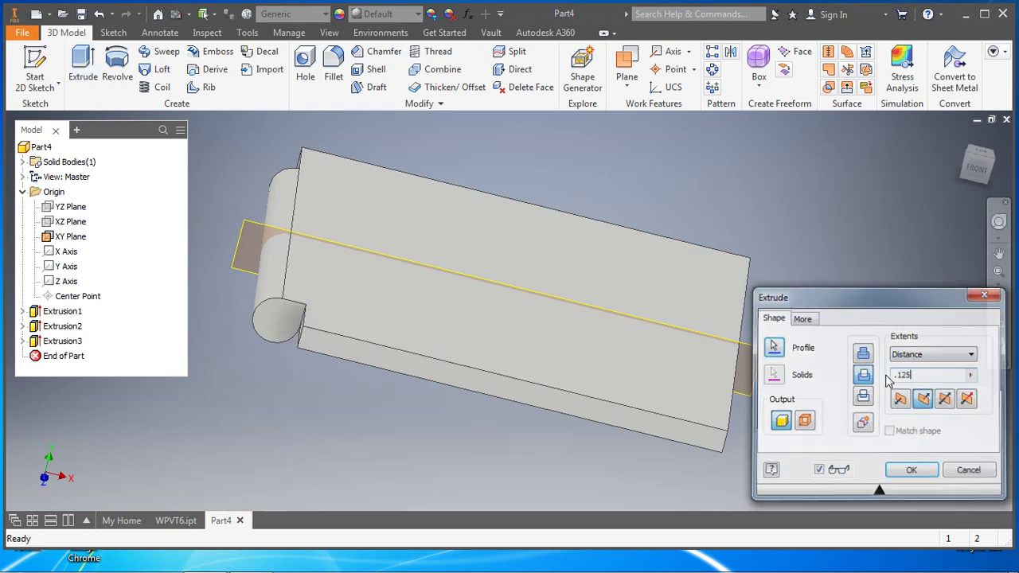
{"action": "key", "text": "Return"}
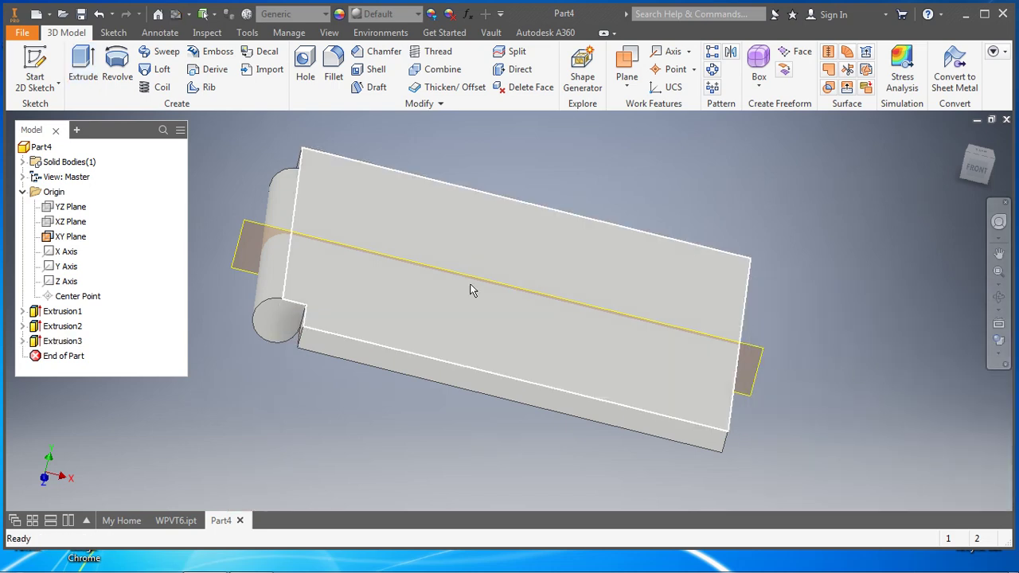
{"action": "middle_click_drag", "start_coordinate": [330, 412], "coordinate": [515, 216], "text": "shift"}
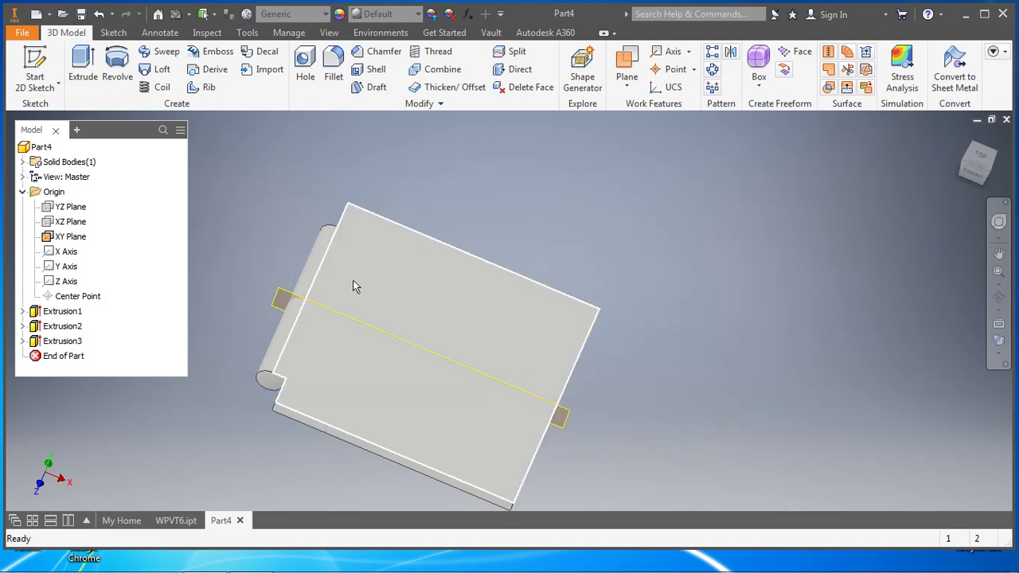
- Mirror the Extrusion3 notch across the origin XY Plane to the opposite corner
{"action": "left_click", "coordinate": [730, 51]}
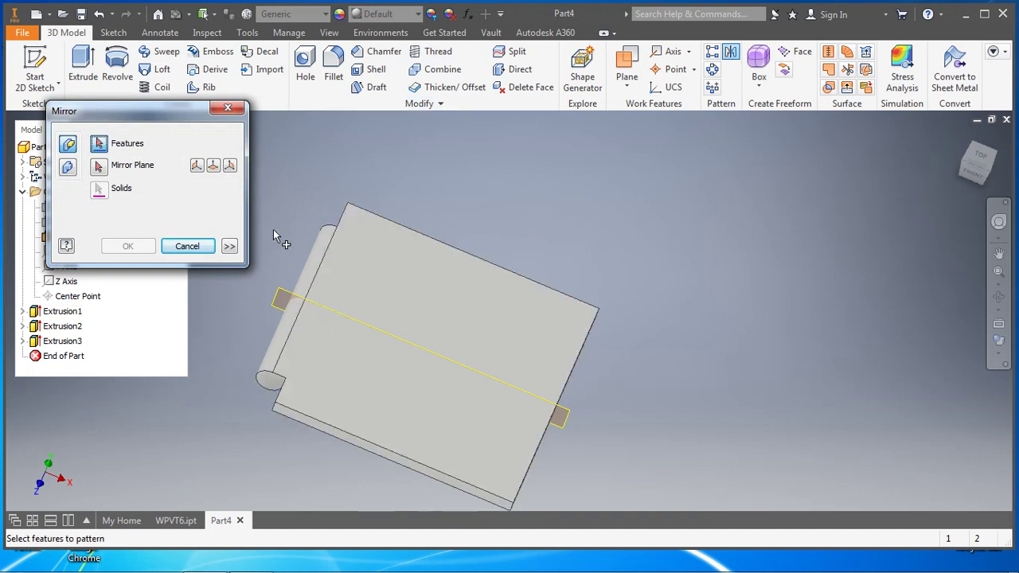
{"action": "middle_click_drag", "start_coordinate": [280, 236], "coordinate": [297, 165], "text": "shift"}
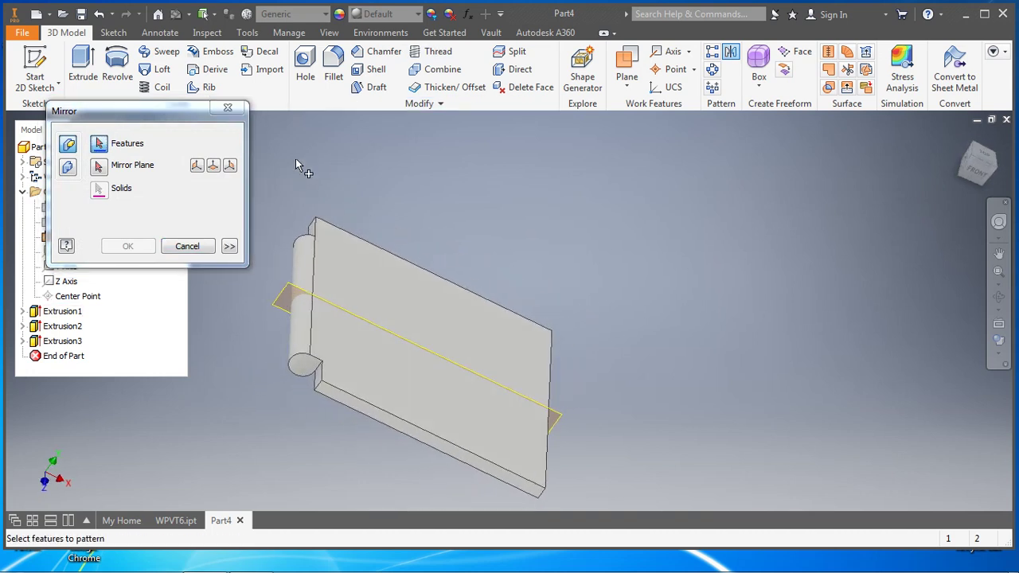
{"action": "left_click", "coordinate": [322, 374]}
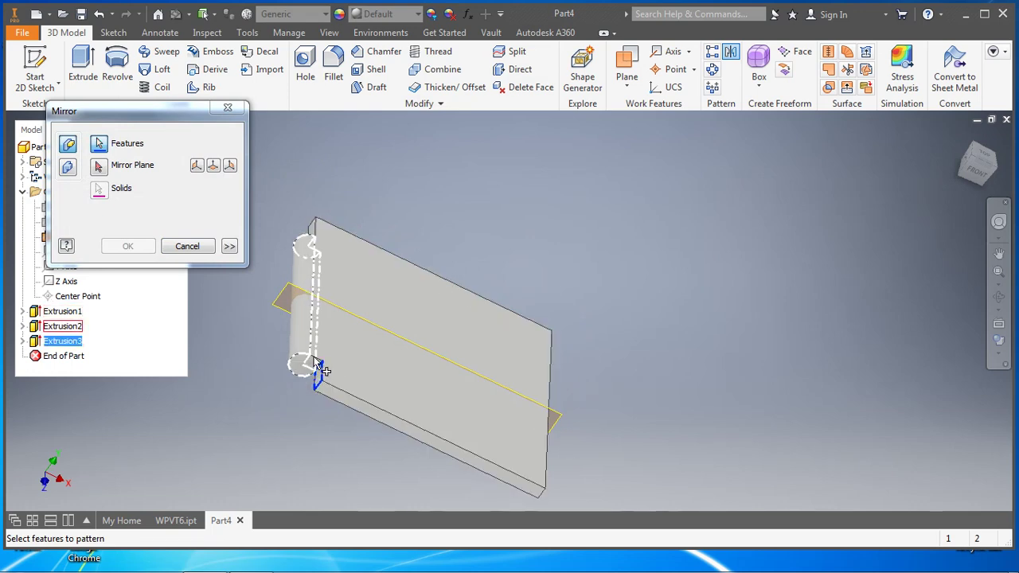
{"action": "left_click", "coordinate": [231, 167]}
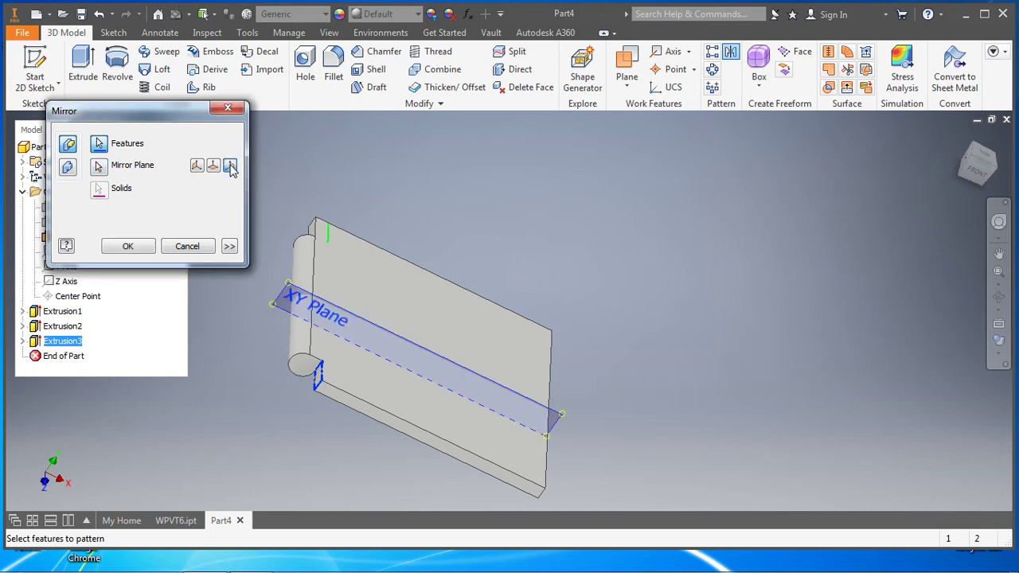
{"action": "left_click", "coordinate": [142, 245]}
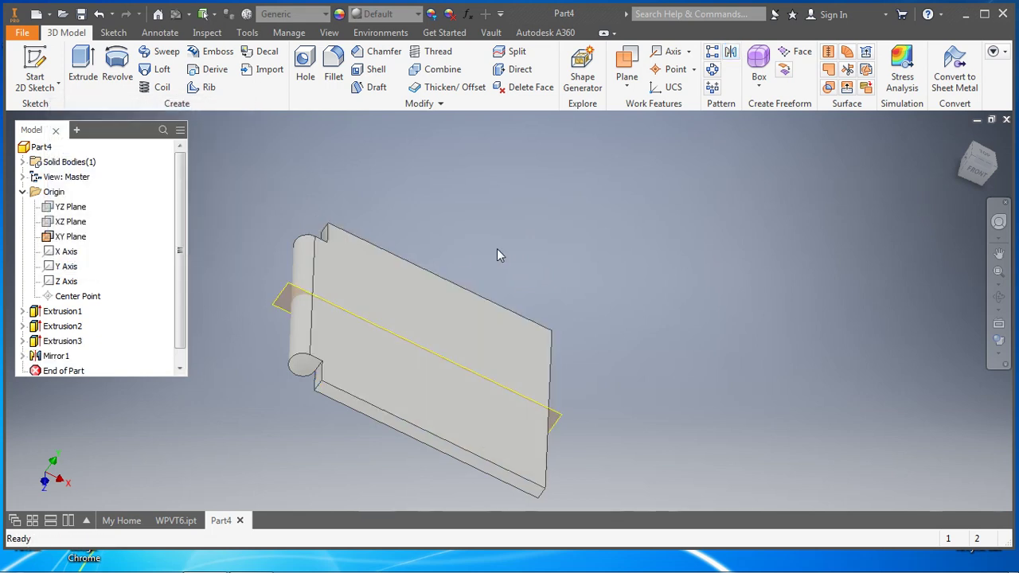
{"action": "middle_click_drag", "start_coordinate": [447, 216], "coordinate": [415, 204], "text": "shift"}
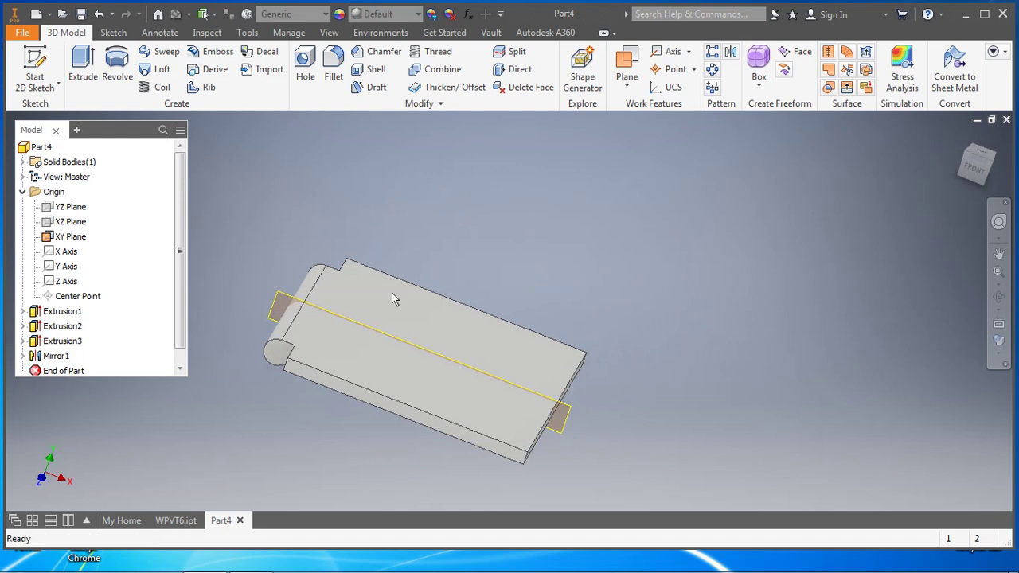
{"action": "middle_click_drag", "start_coordinate": [288, 440], "coordinate": [341, 346], "text": "shift"}
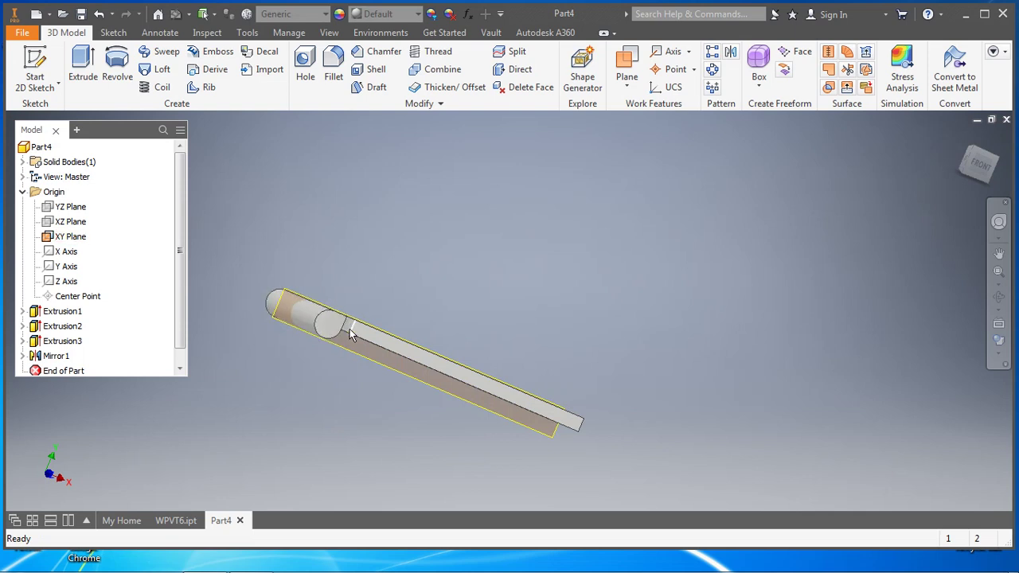
- Start a 0.0625 in fillet and select two edges at the first hinge notch
{"action": "left_click", "coordinate": [333, 67]}
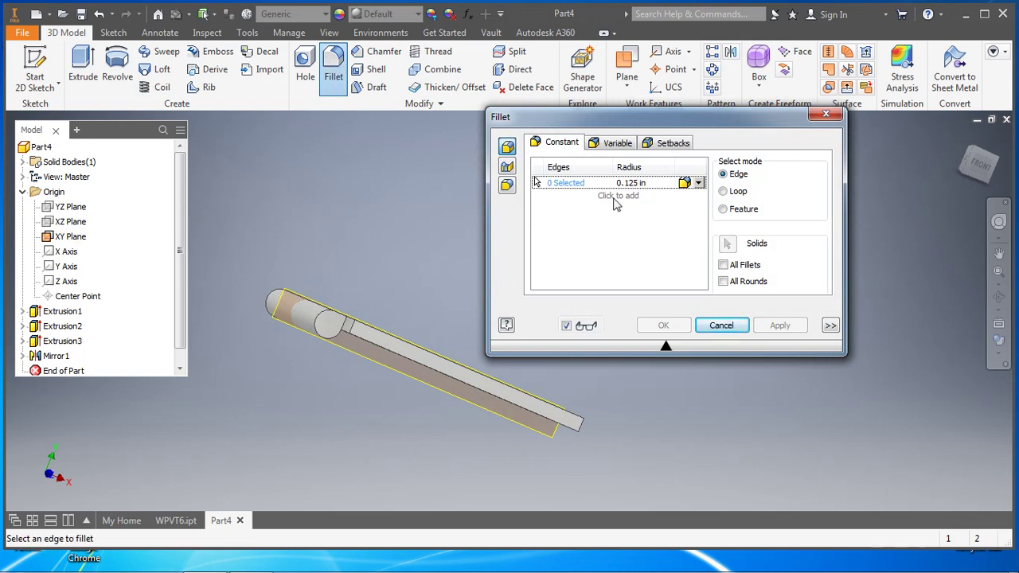
{"action": "left_click", "coordinate": [636, 184]}
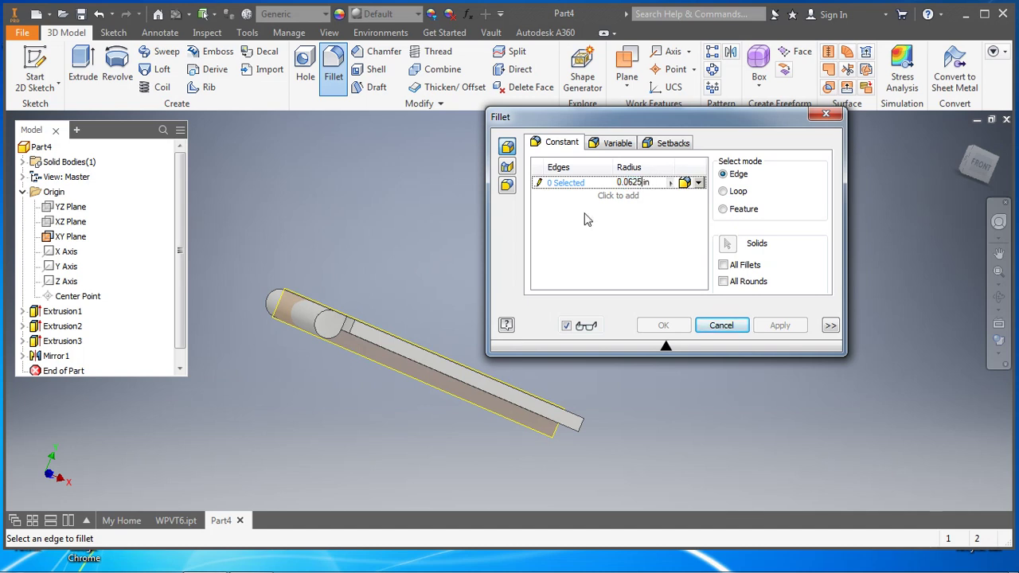
{"action": "scroll", "coordinate": [346, 379], "scroll_direction": "down", "scroll_amount": 5}
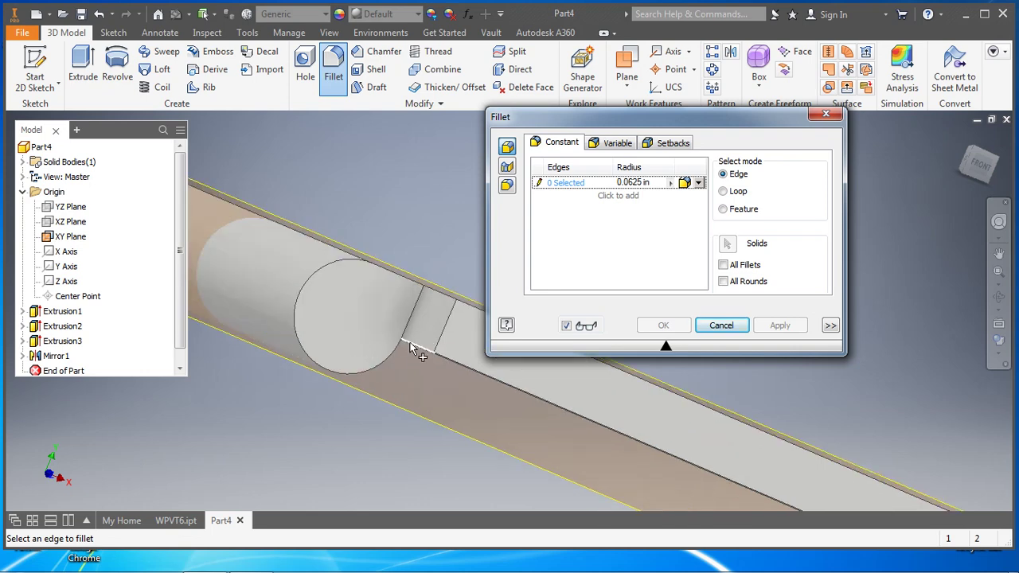
{"action": "left_click", "coordinate": [445, 297]}
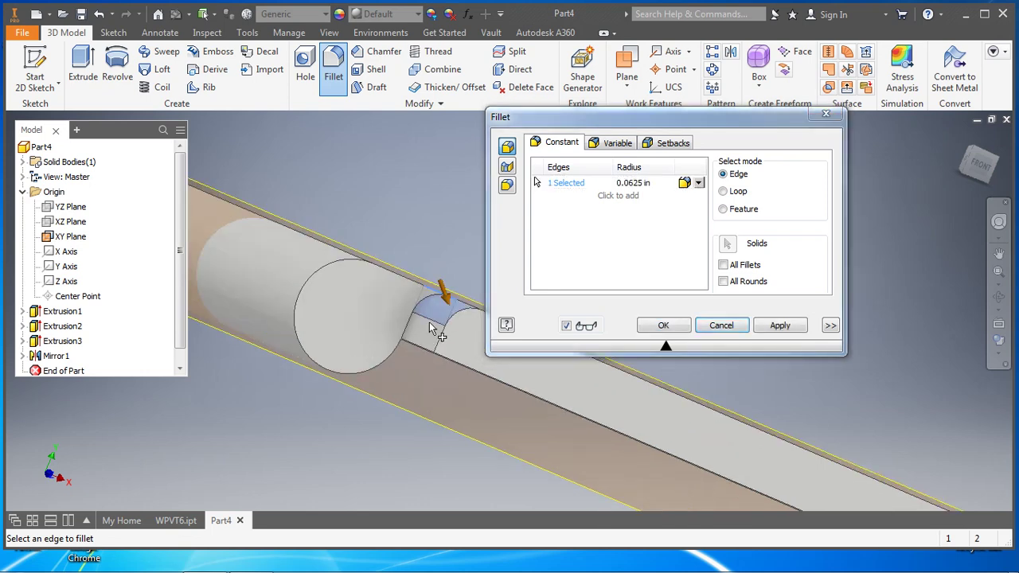
{"action": "left_click", "coordinate": [420, 334]}
- Add the other notch's two edges and the long cylinder edge, then apply the fillet
{"action": "middle_click_drag", "start_coordinate": [406, 199], "coordinate": [401, 319], "text": "shift"}
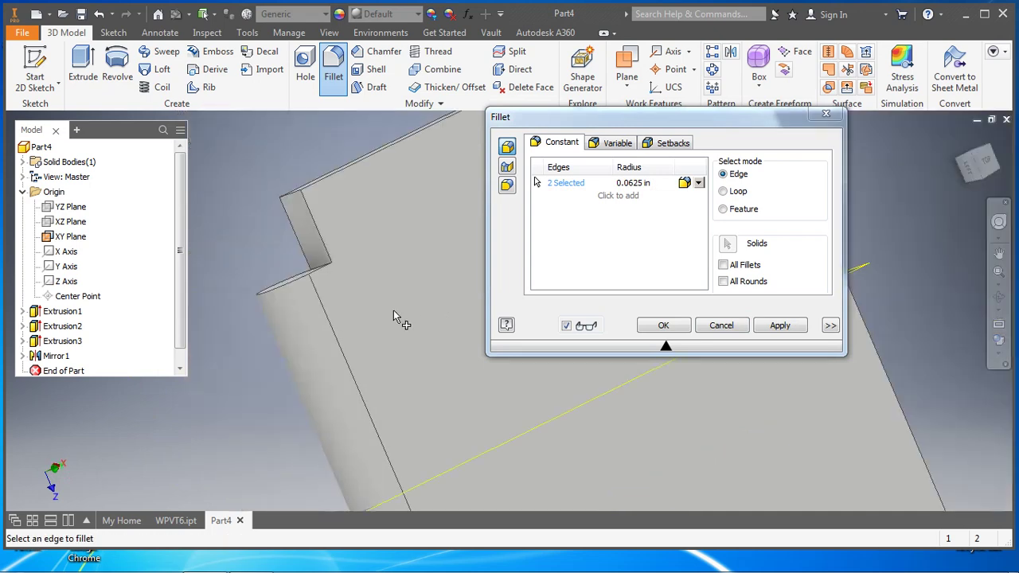
{"action": "left_click", "coordinate": [331, 248]}
{"action": "left_click", "coordinate": [303, 247]}
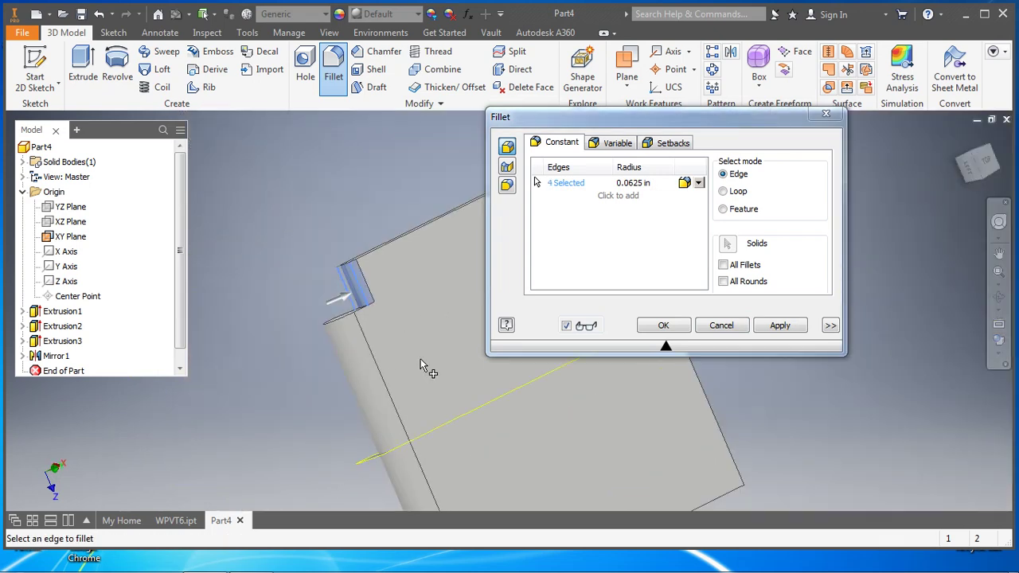
{"action": "middle_click_drag", "start_coordinate": [421, 355], "coordinate": [391, 289], "text": "shift"}
{"action": "scroll", "coordinate": [402, 294], "scroll_direction": "down", "scroll_amount": 5}
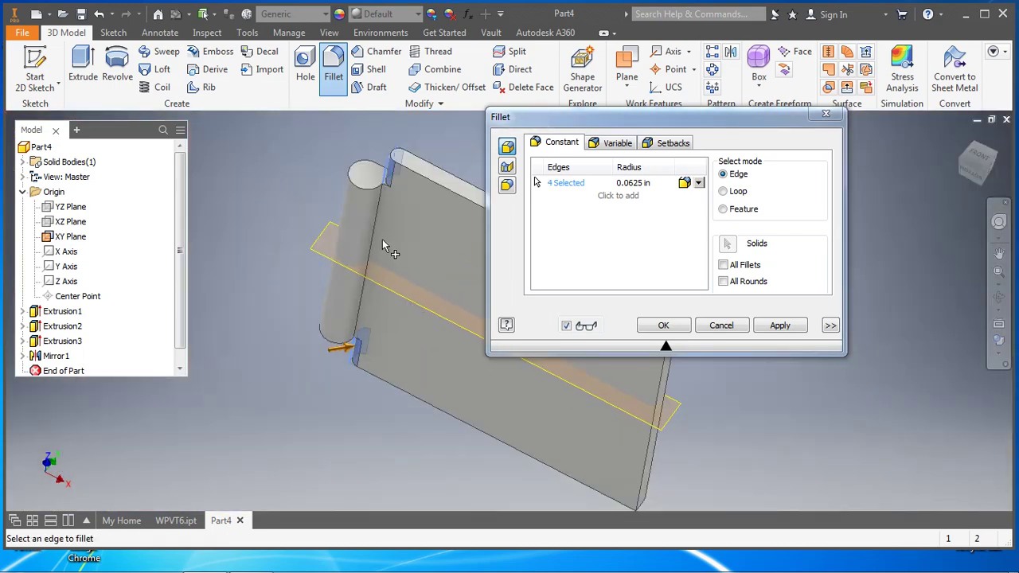
{"action": "left_click", "coordinate": [378, 243]}
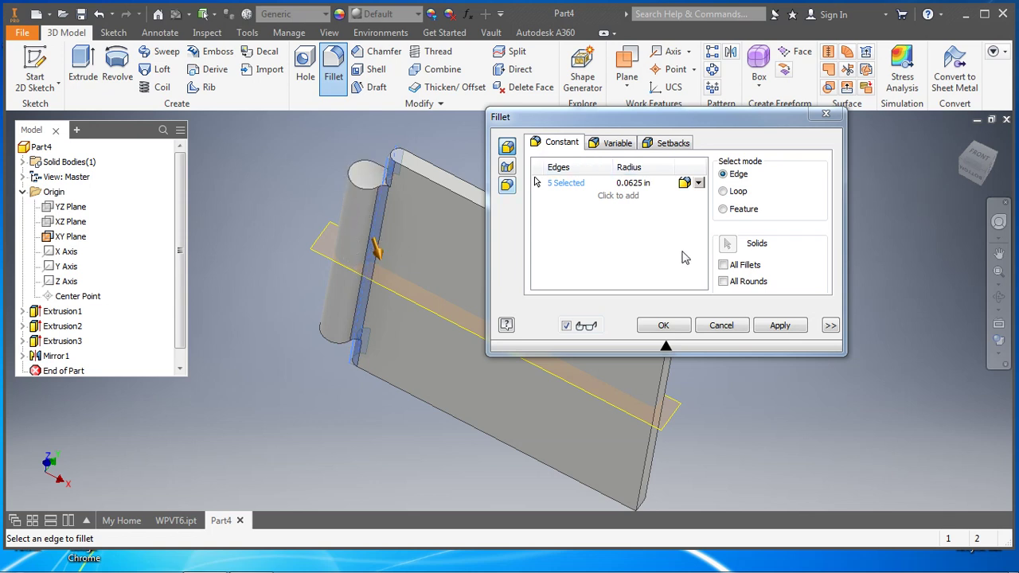
{"action": "left_click", "coordinate": [664, 326]}
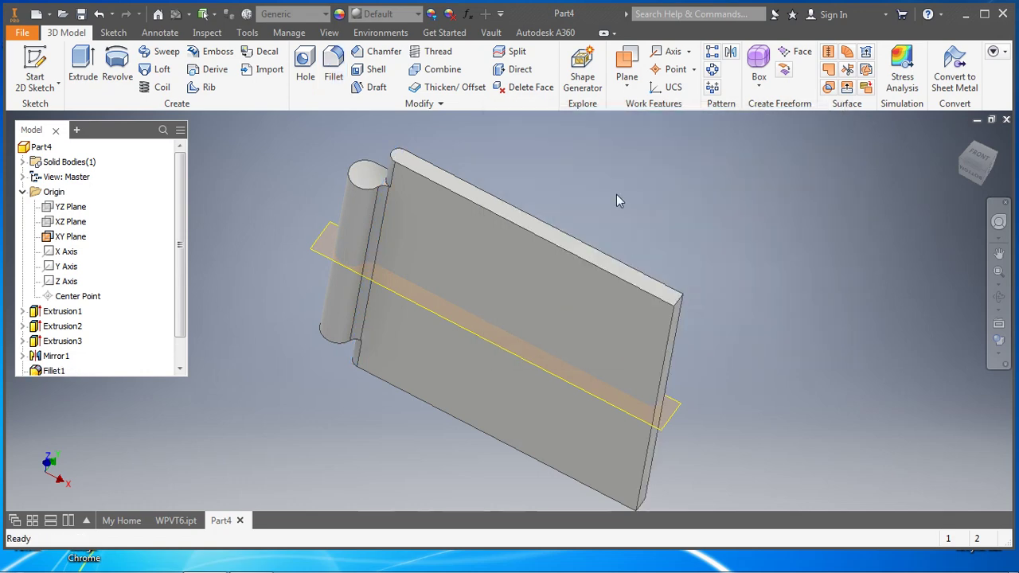
{"action": "left_click_drag", "start_coordinate": [616, 208], "coordinate": [447, 250]}
- Sketch a single point at the centre of the hinge cylinder's end face and finish the sketch
{"action": "key", "text": "Escape"}
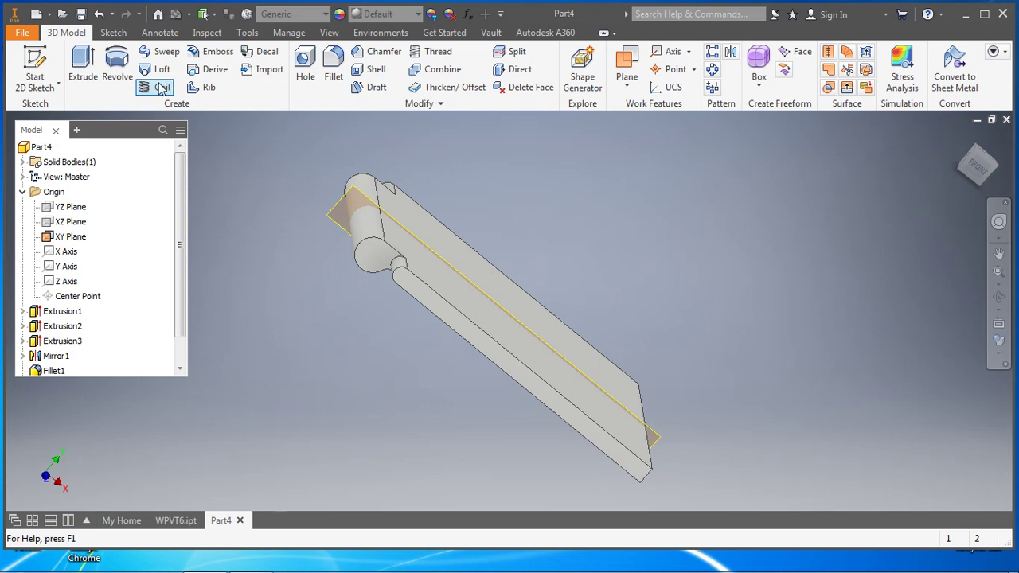
{"action": "left_click", "coordinate": [40, 68]}
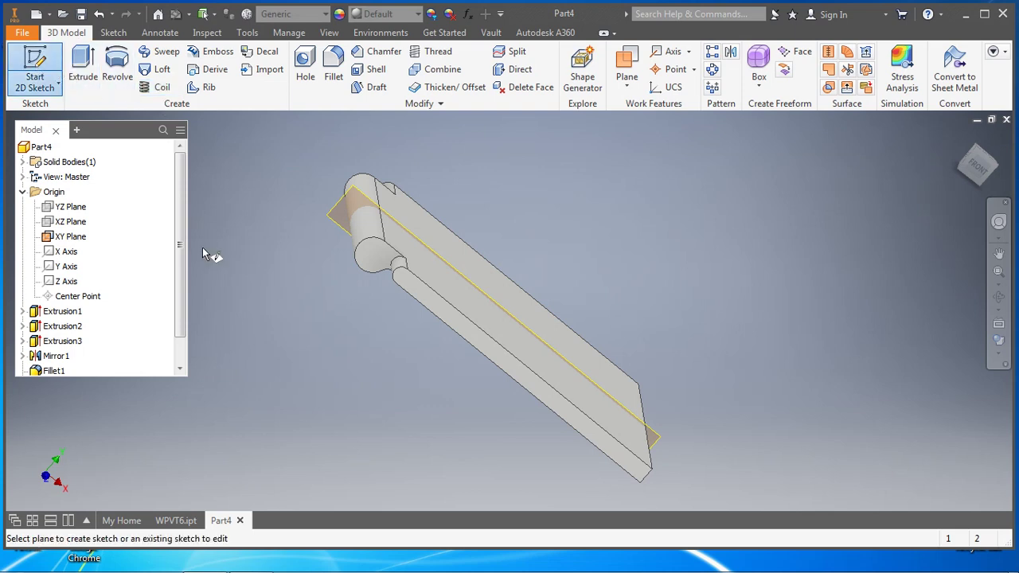
{"action": "left_click", "coordinate": [373, 261]}
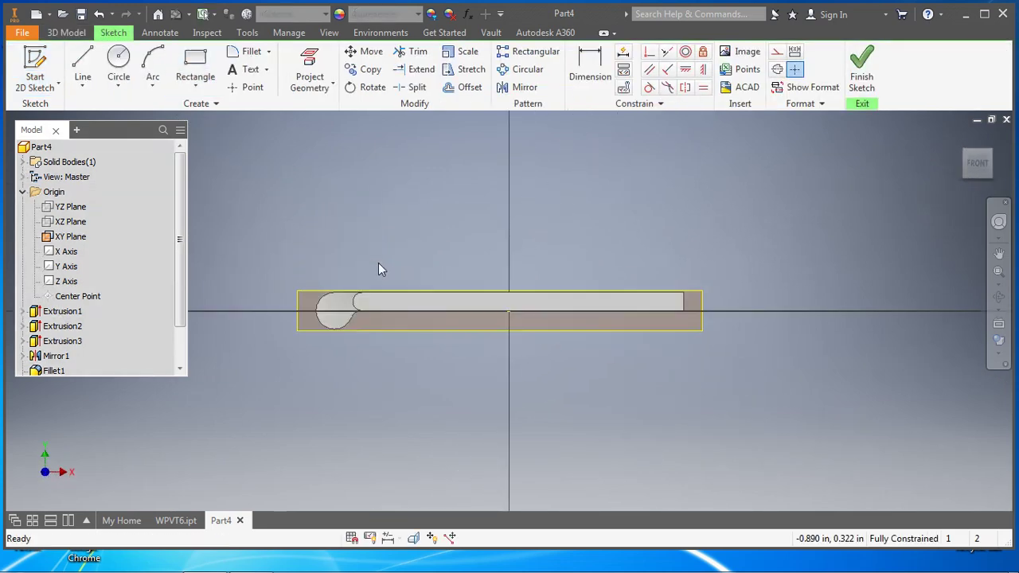
{"action": "left_click", "coordinate": [247, 86]}
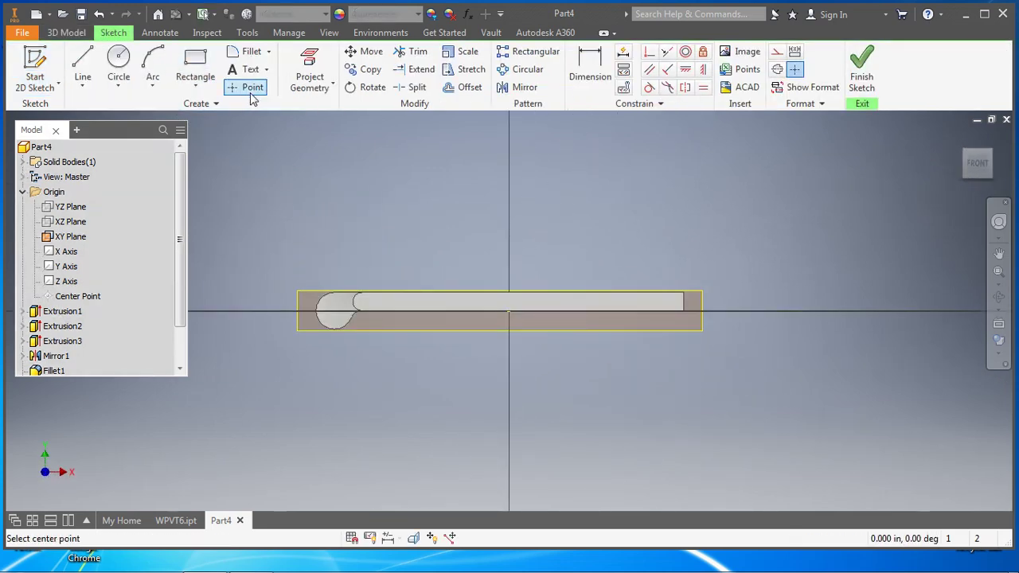
{"action": "left_click", "coordinate": [334, 311]}
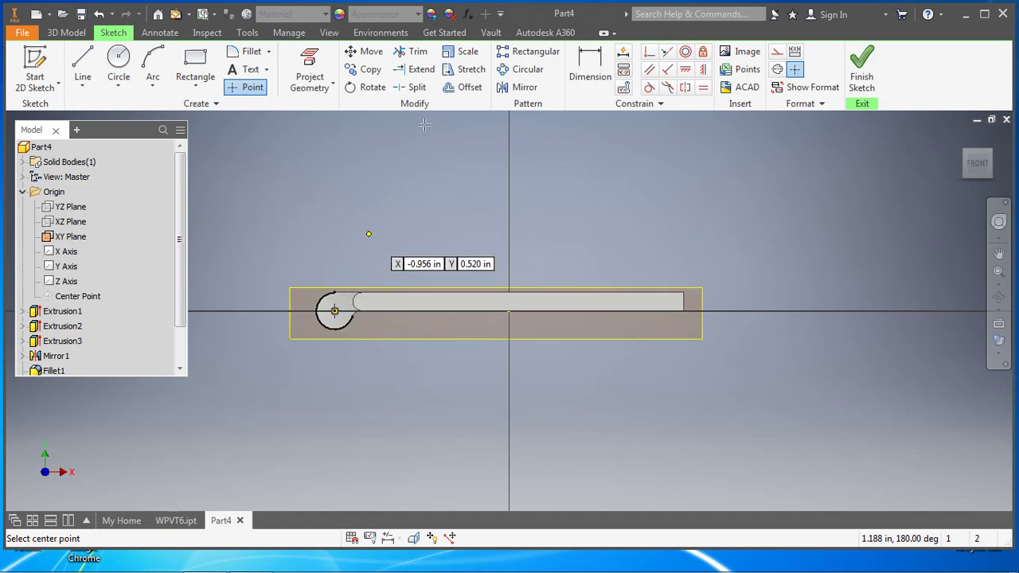
{"action": "left_click", "coordinate": [852, 74]}
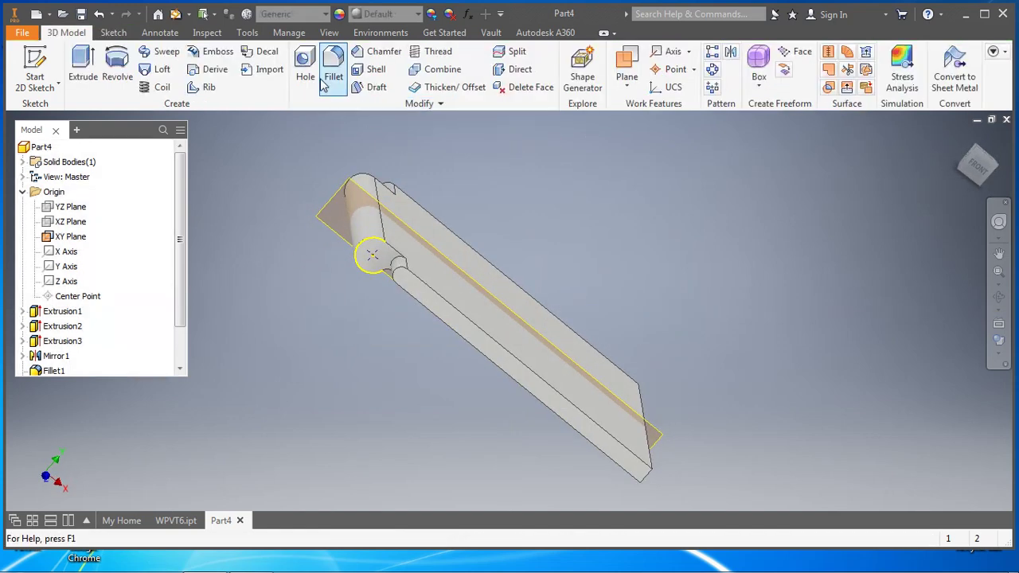
- Drill a .1 diameter Through All hole into the hinge cylinder at the sketched point
{"action": "left_click", "coordinate": [307, 65]}
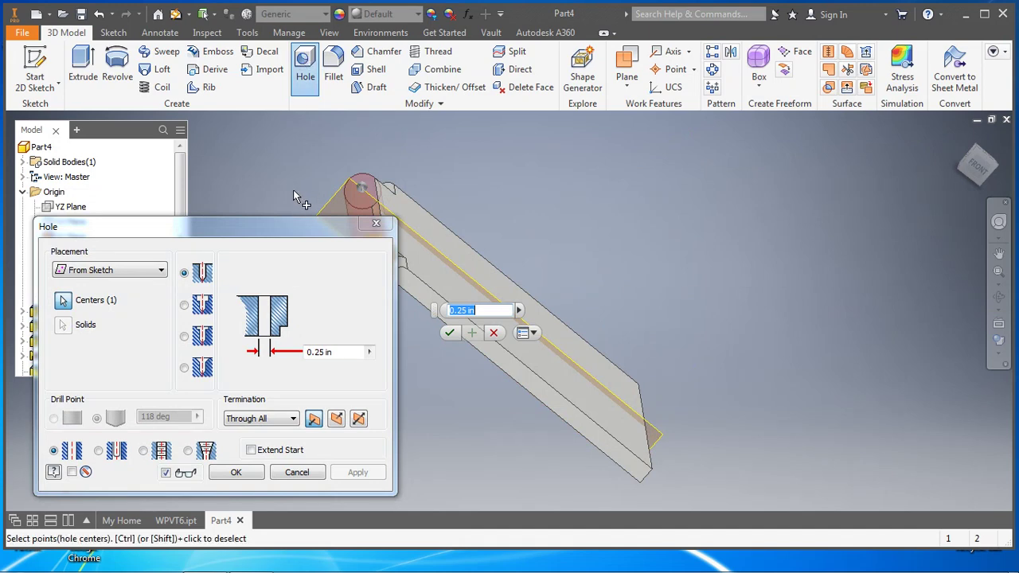
{"action": "left_click_drag", "start_coordinate": [263, 231], "coordinate": [834, 175]}
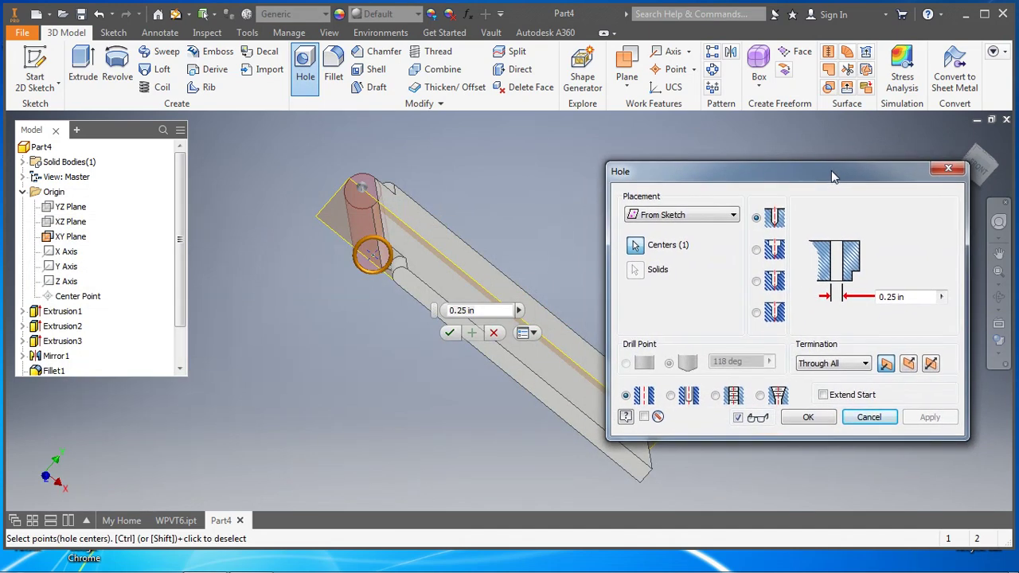
{"action": "left_click", "coordinate": [866, 297]}
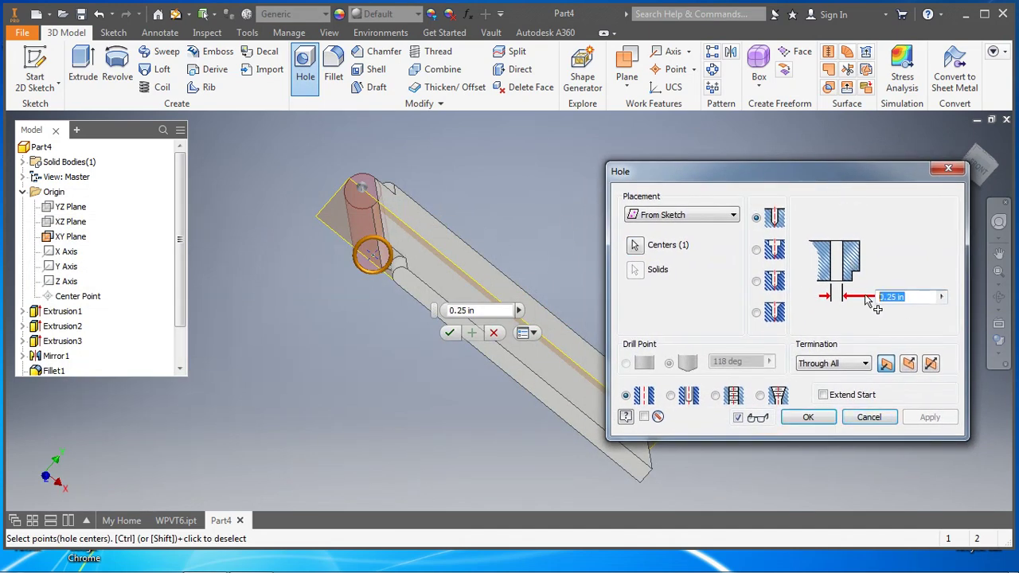
{"action": "type", "text": ".1"}
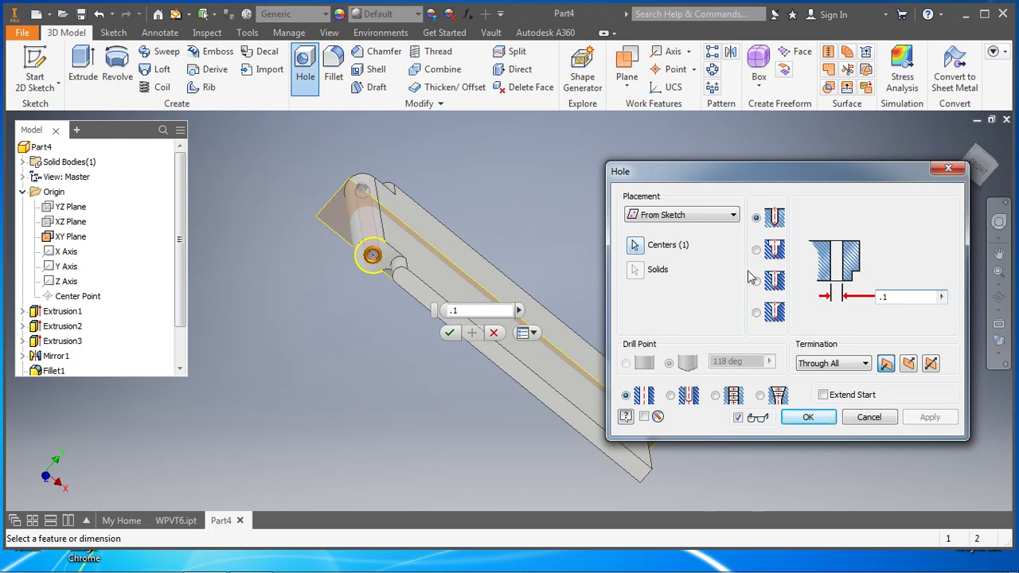
{"action": "middle_click_drag", "start_coordinate": [488, 171], "coordinate": [332, 137], "text": "shift"}
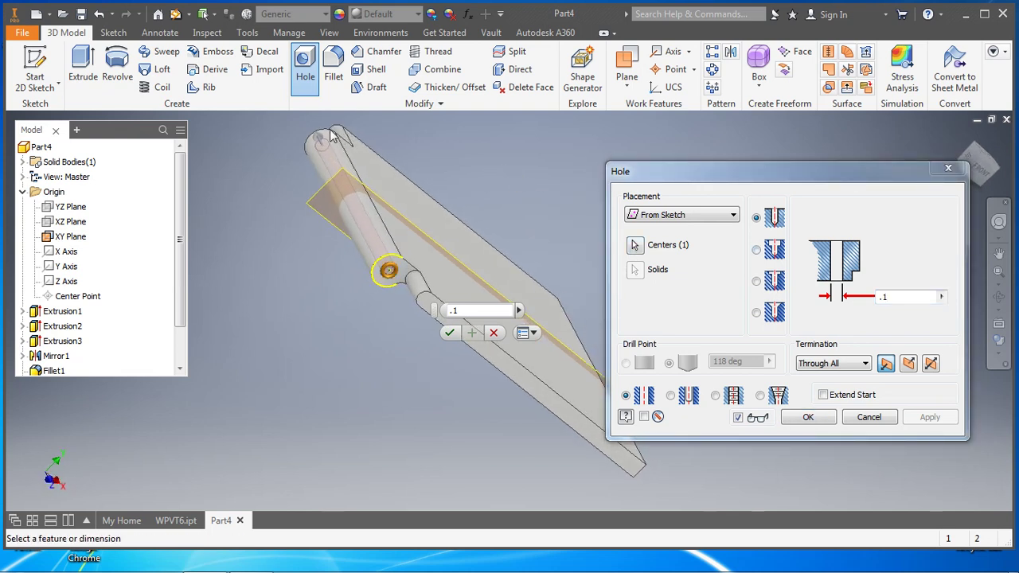
{"action": "left_click", "coordinate": [860, 364]}
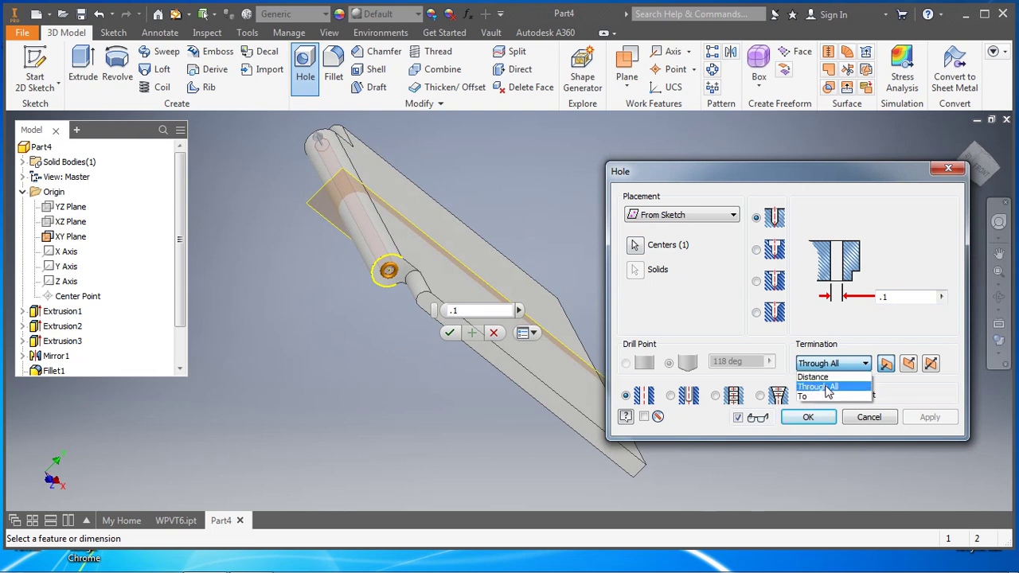
{"action": "left_click", "coordinate": [831, 387]}
{"action": "left_click", "coordinate": [806, 417]}
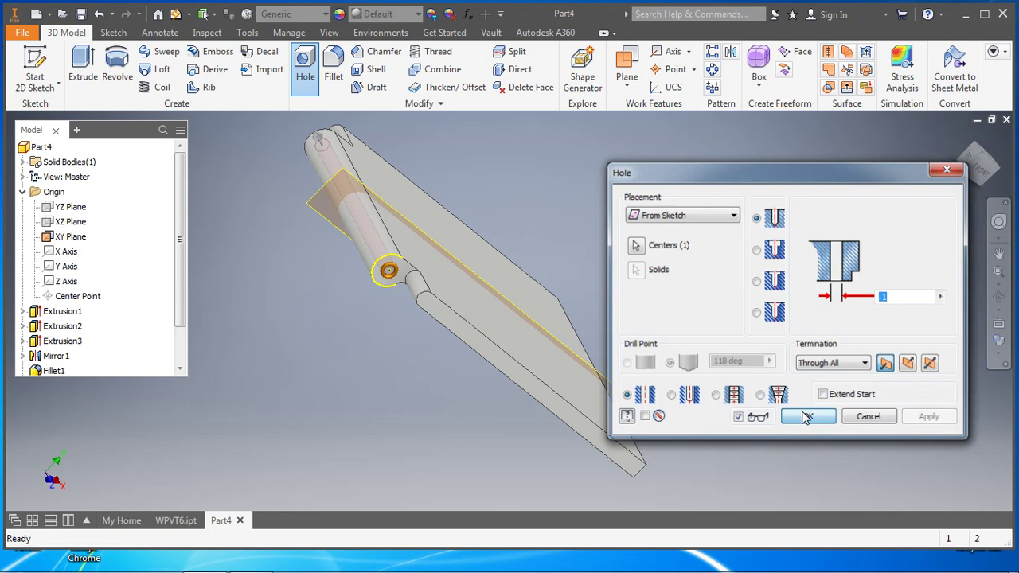
{"action": "middle_click_drag", "start_coordinate": [359, 387], "coordinate": [334, 406], "text": "shift"}
{"action": "middle_click_drag", "start_coordinate": [678, 420], "coordinate": [558, 408], "text": "shift"}
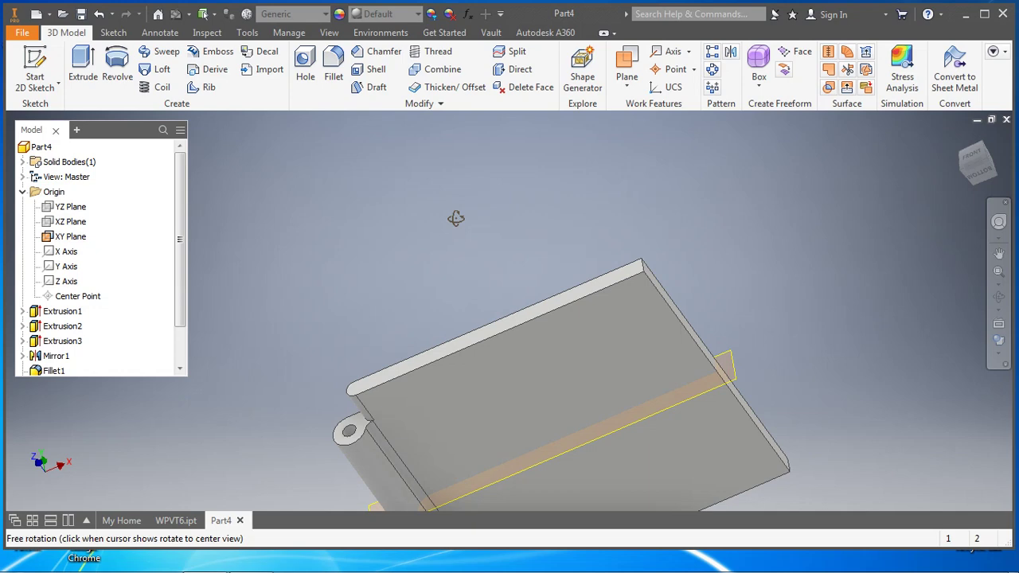
- On the plate's flat face, sketch a .300 vertical and .130 horizontal line from the top-right corner
{"action": "left_click_drag", "start_coordinate": [455, 218], "coordinate": [451, 209]}
{"action": "left_click", "coordinate": [41, 65]}
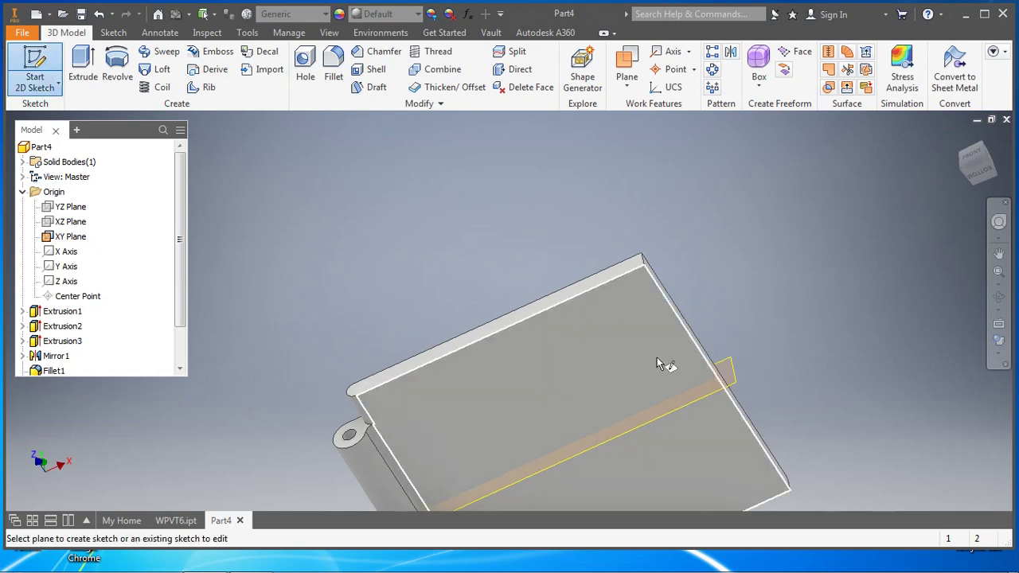
{"action": "left_click", "coordinate": [599, 363]}
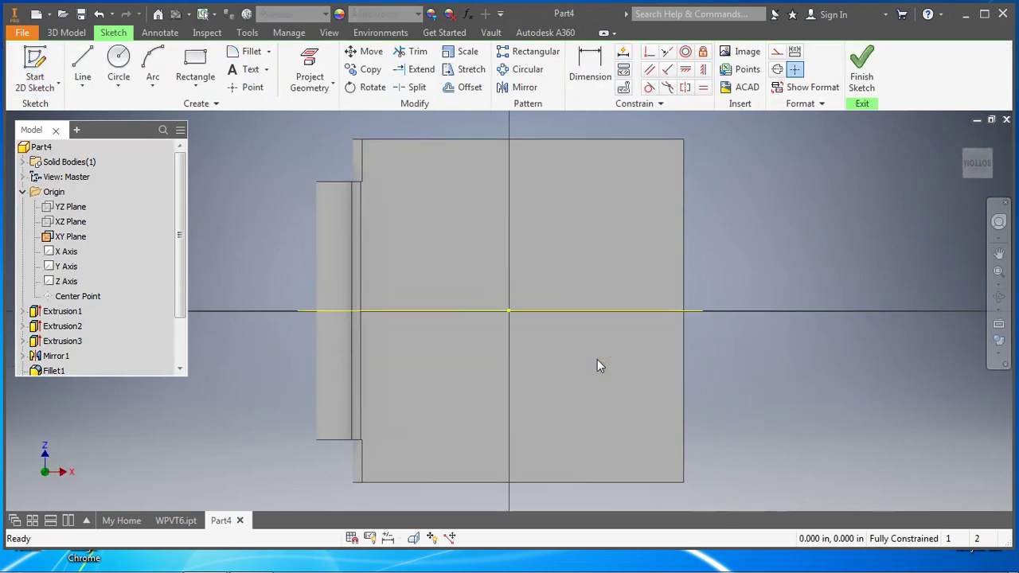
{"action": "left_click", "coordinate": [83, 62]}
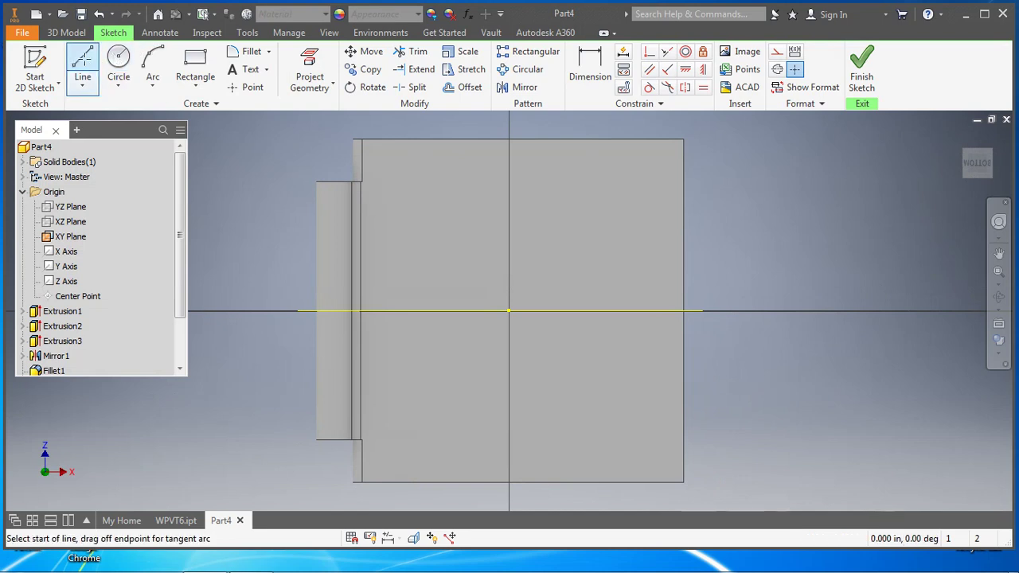
{"action": "left_click", "coordinate": [685, 139]}
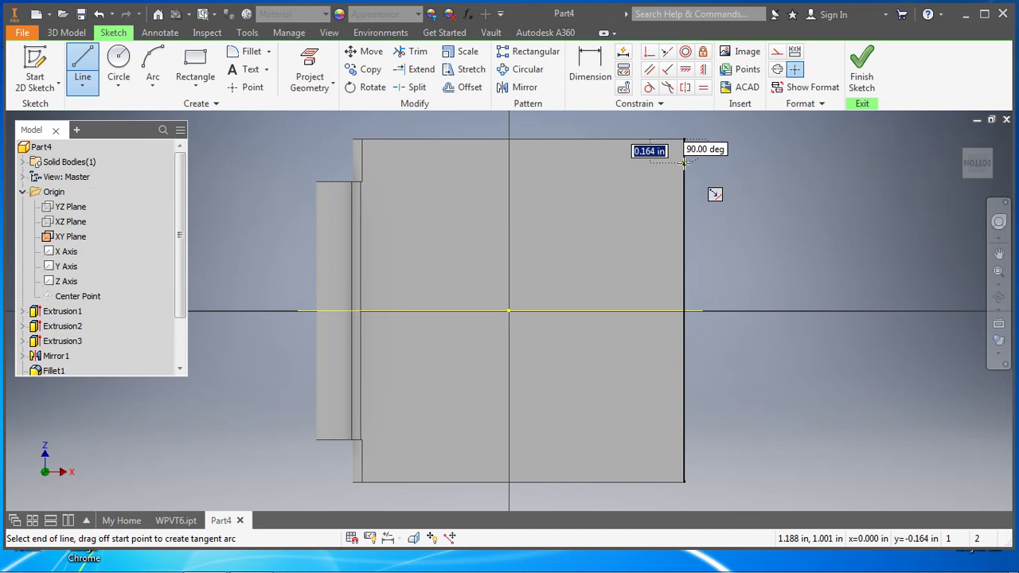
{"action": "type", "text": ".3"}
{"action": "key", "text": "Return"}
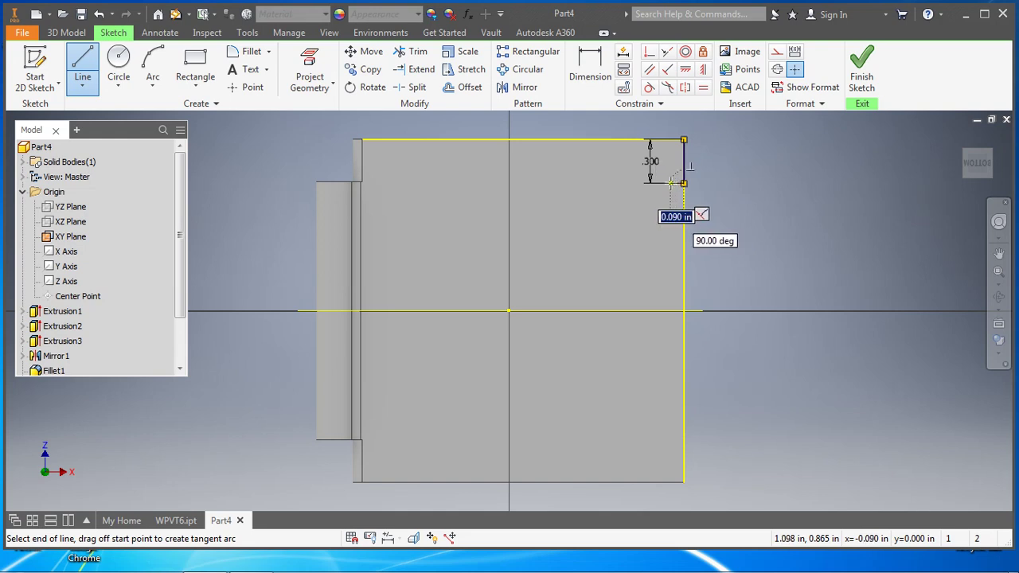
{"action": "type", "text": "."}
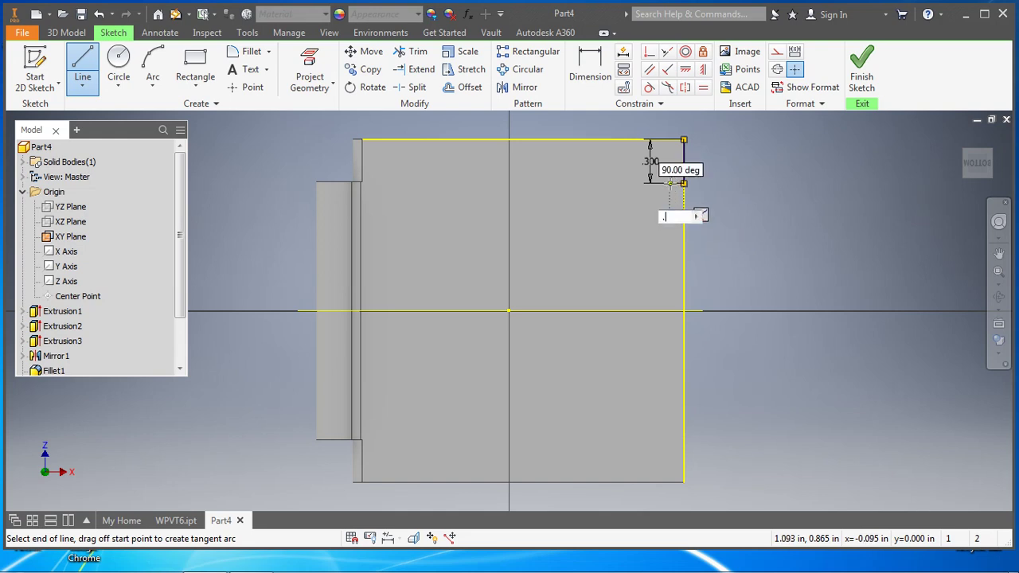
{"action": "type", "text": "13"}
{"action": "key", "text": "Return"}
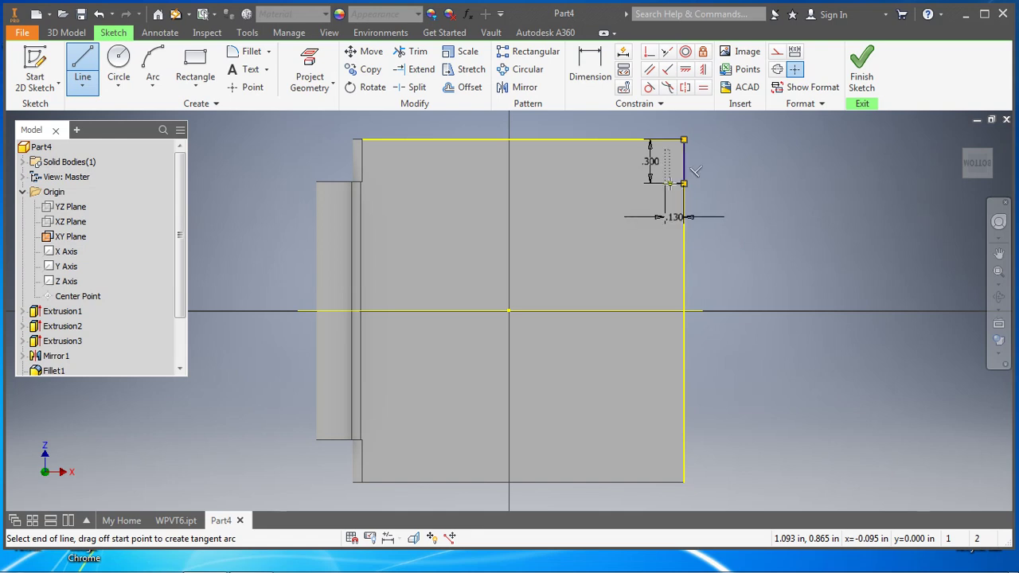
- Draw a .080 by .180 rectangle at the line end and finish the sketch
{"action": "left_click", "coordinate": [195, 65]}
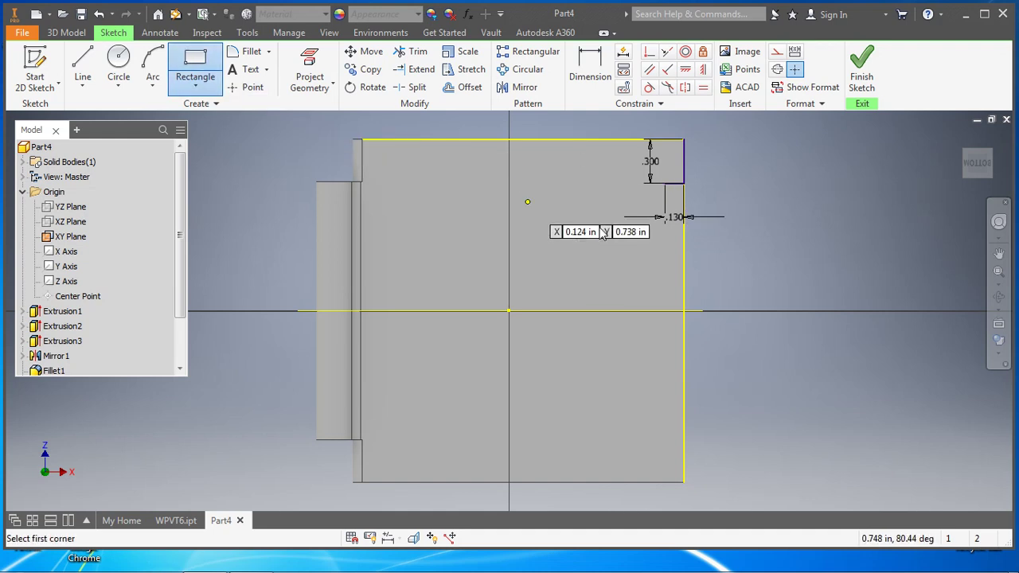
{"action": "left_click", "coordinate": [665, 184]}
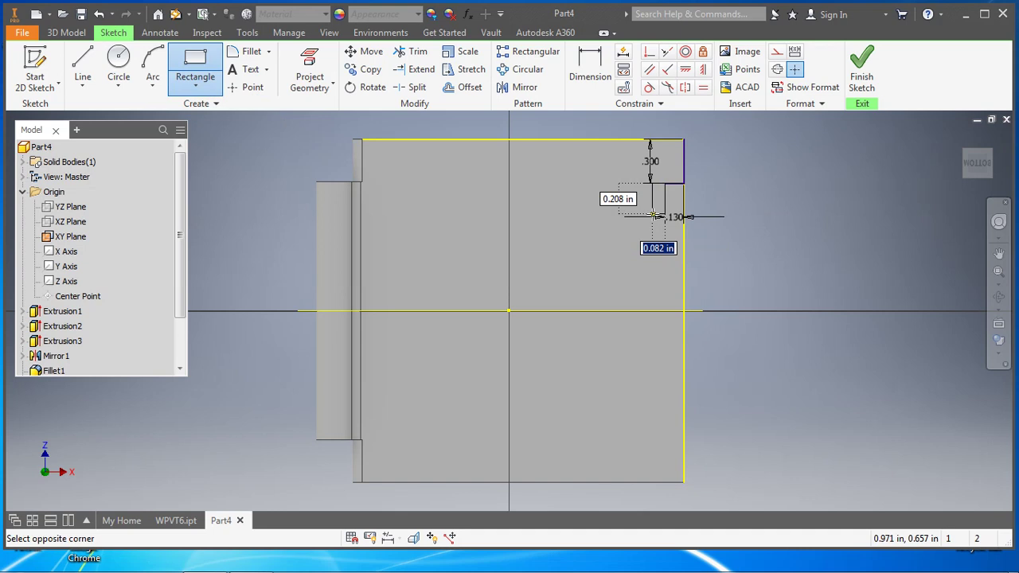
{"action": "type", "text": ".08"}
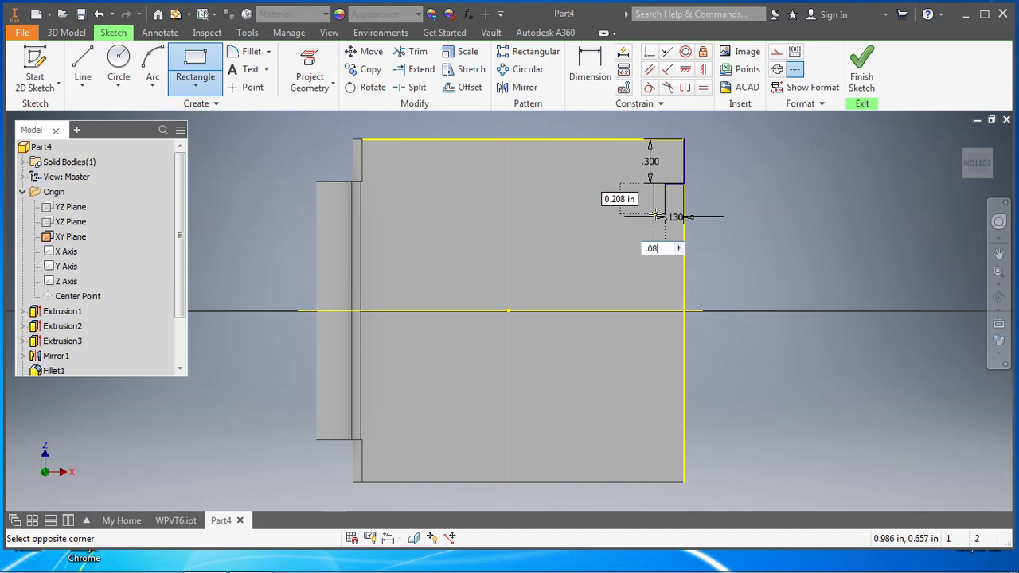
{"action": "key", "text": "Tab"}
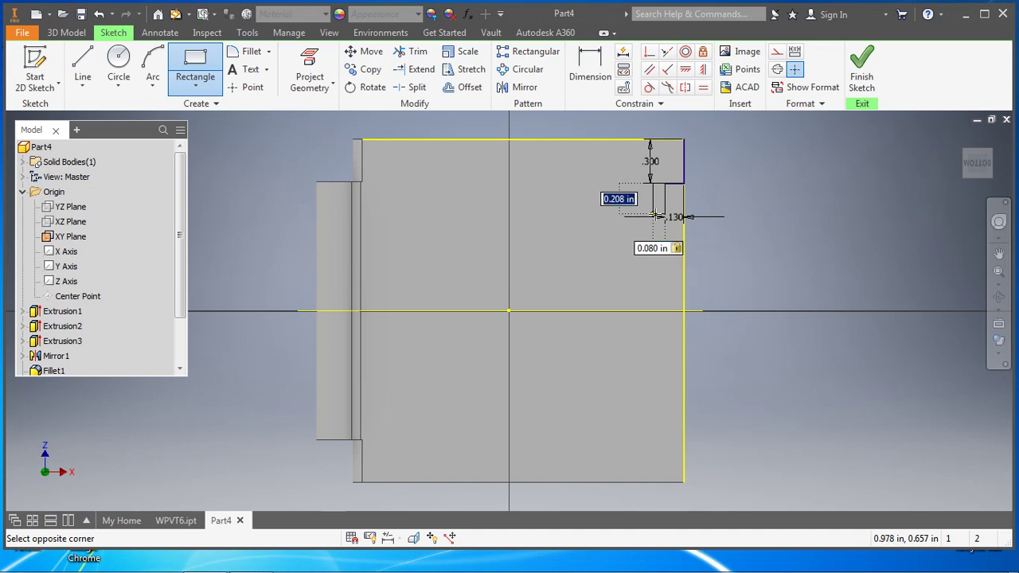
{"action": "type", "text": "."}
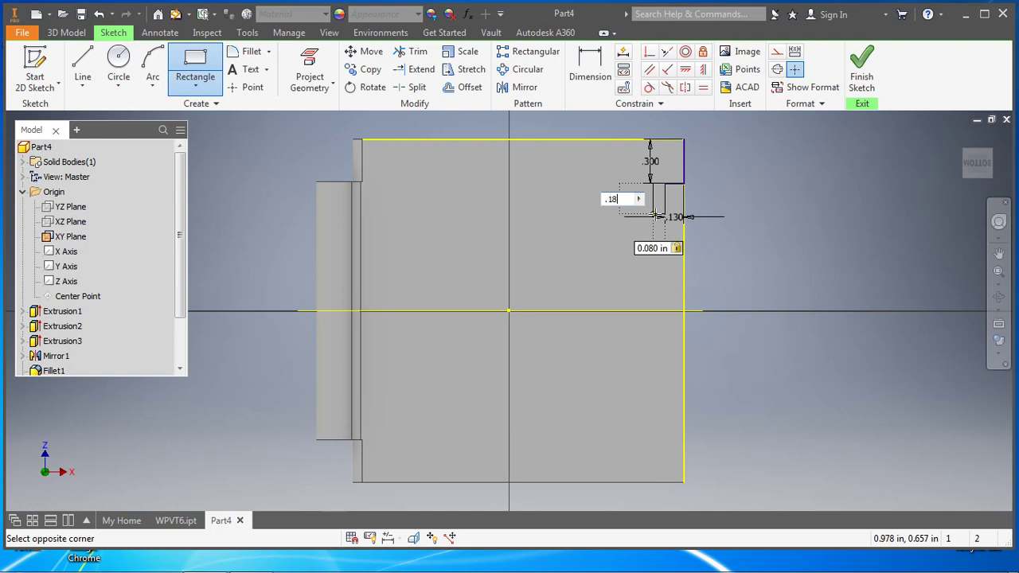
{"action": "type", "text": "18"}
{"action": "key", "text": "Return"}
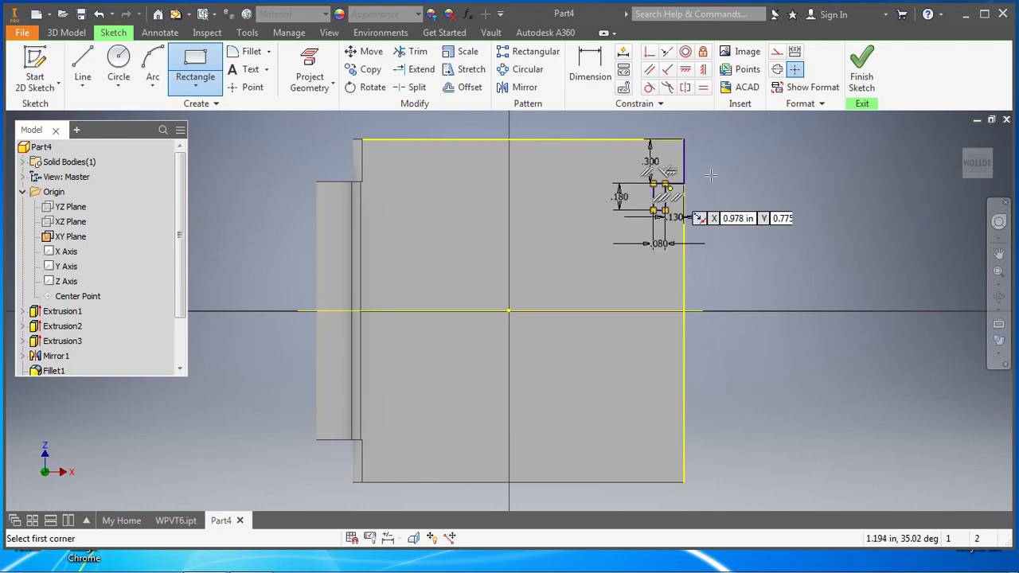
{"action": "left_click", "coordinate": [856, 72]}
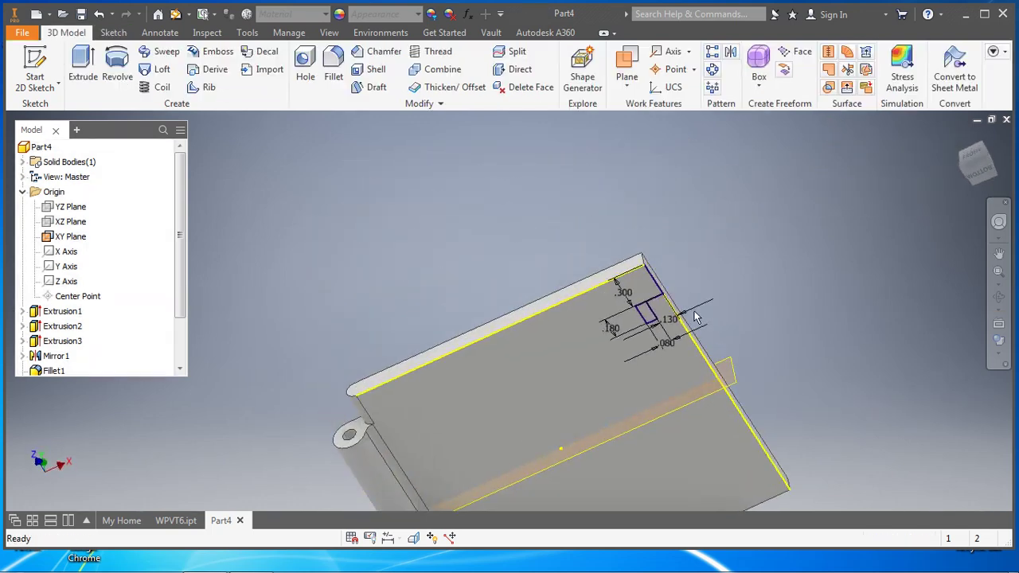
- Extrude the .080 by .180 rectangle 0.4 in into a raised tab and orbit to inspect it
{"action": "left_click", "coordinate": [83, 67]}
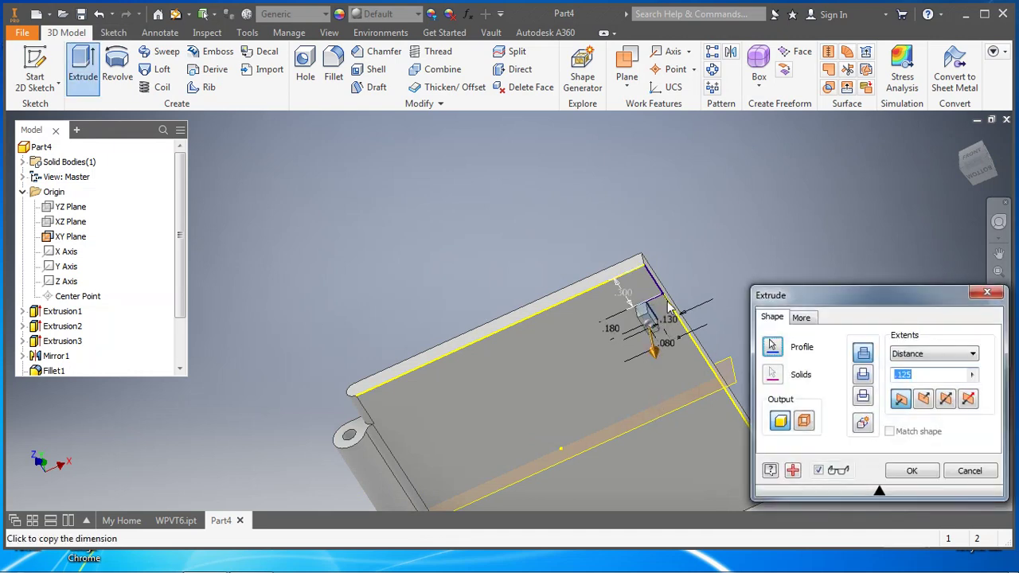
{"action": "type", "text": ".4"}
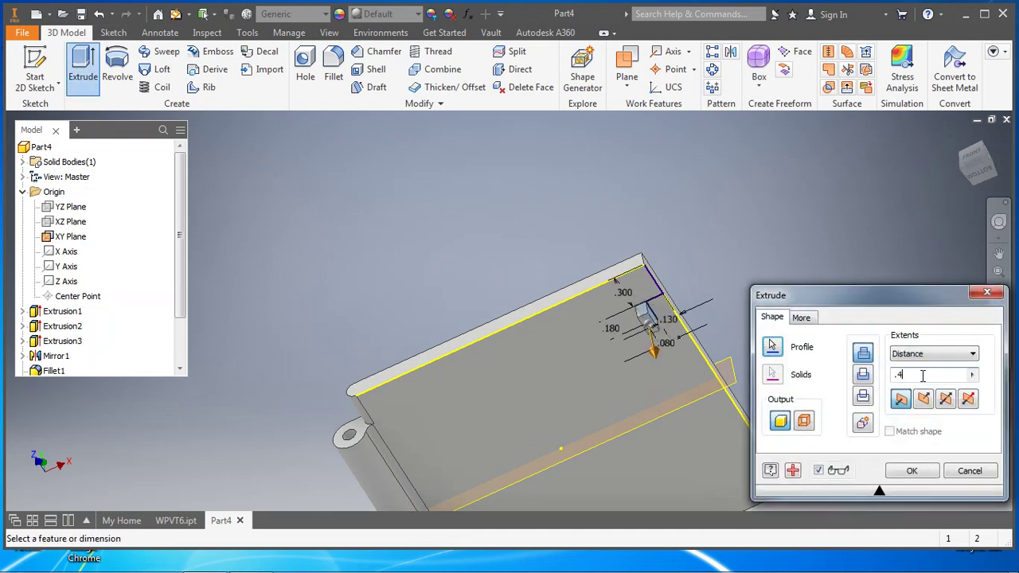
{"action": "key", "text": "Return"}
{"action": "key", "text": "F4"}
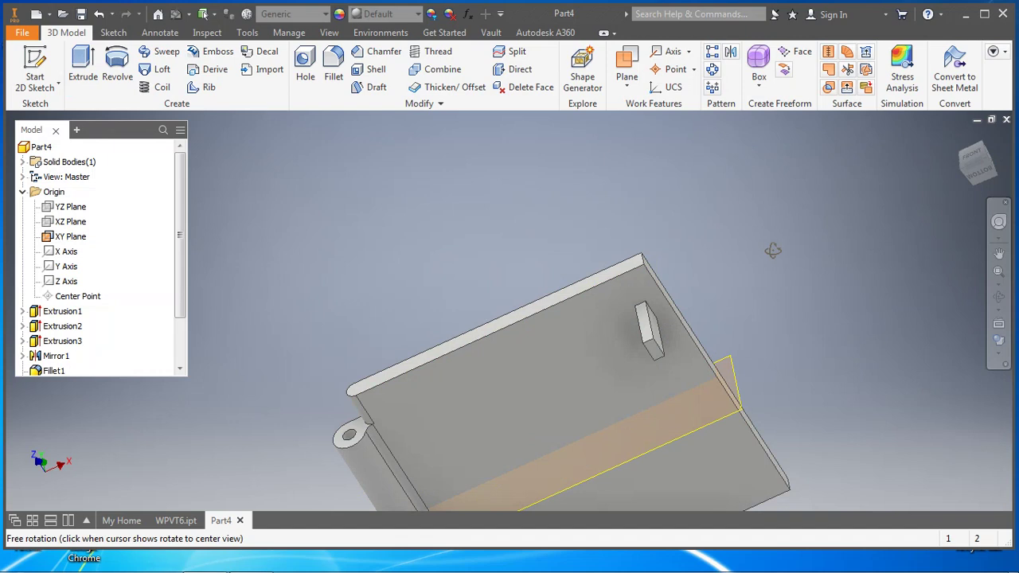
{"action": "left_click_drag", "start_coordinate": [772, 251], "coordinate": [753, 226]}
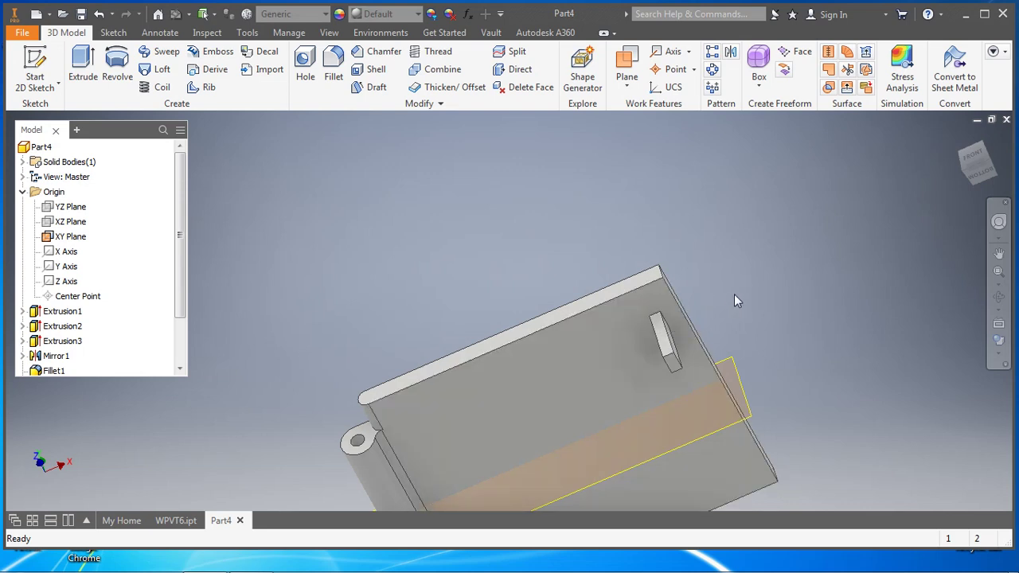
{"action": "middle_click_drag", "start_coordinate": [755, 292], "coordinate": [790, 310], "text": "shift"}
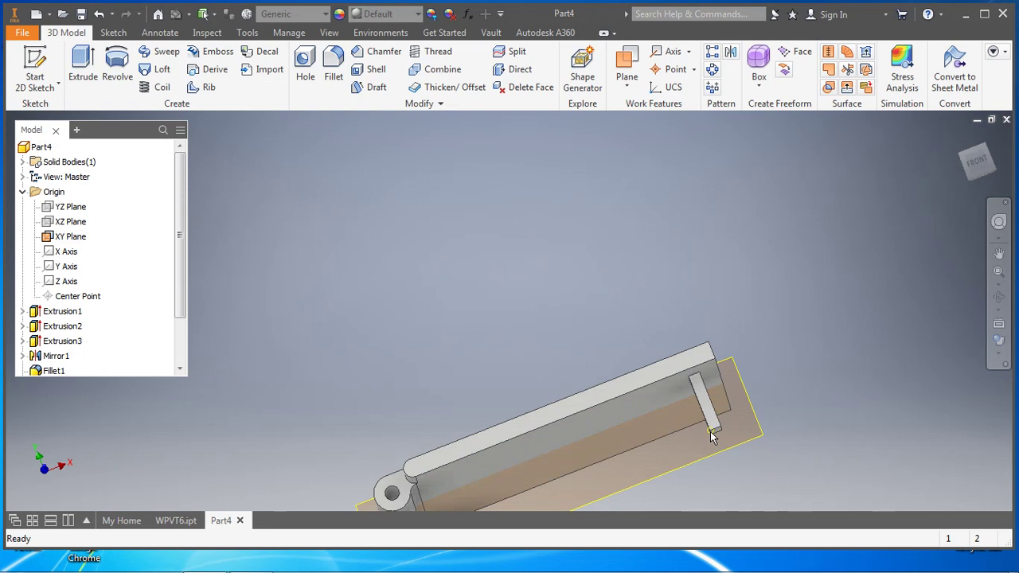
{"action": "mouse_move", "coordinate": [713, 436]}
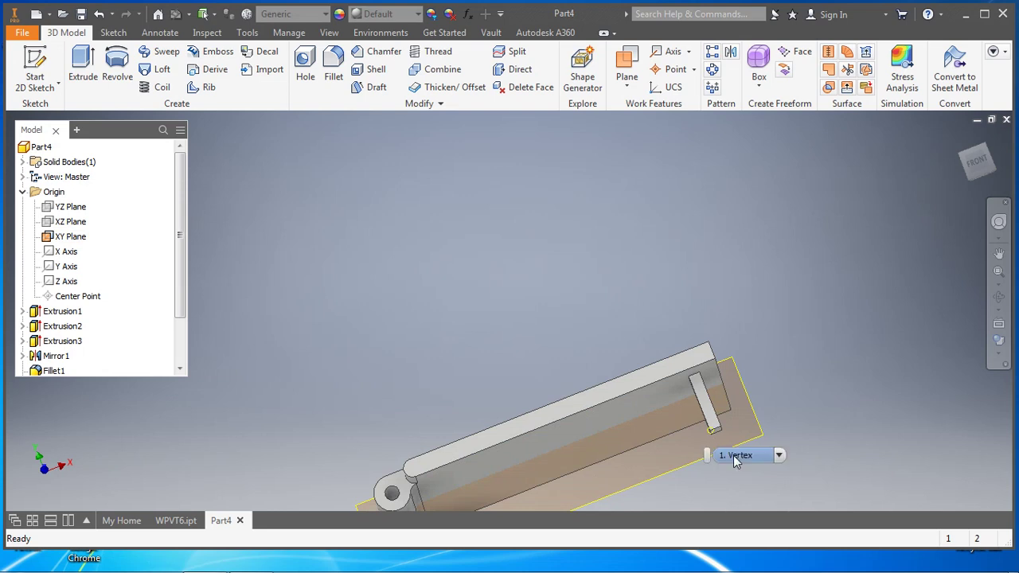
{"action": "middle_click_drag", "start_coordinate": [812, 404], "coordinate": [651, 375], "text": "shift"}
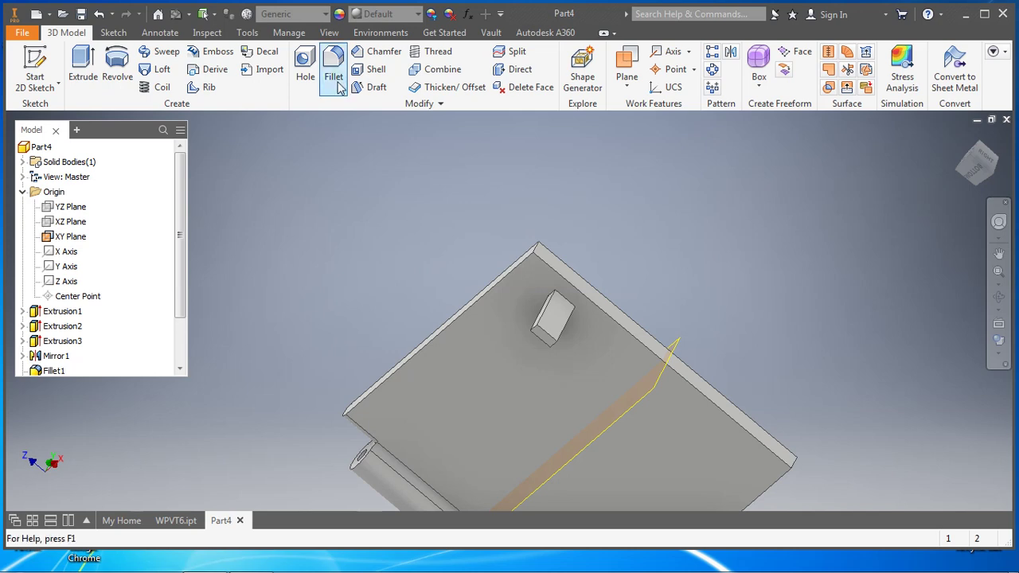
- Bevel one edge of the raised tab with a 0.125 in chamfer
{"action": "left_click", "coordinate": [376, 51]}
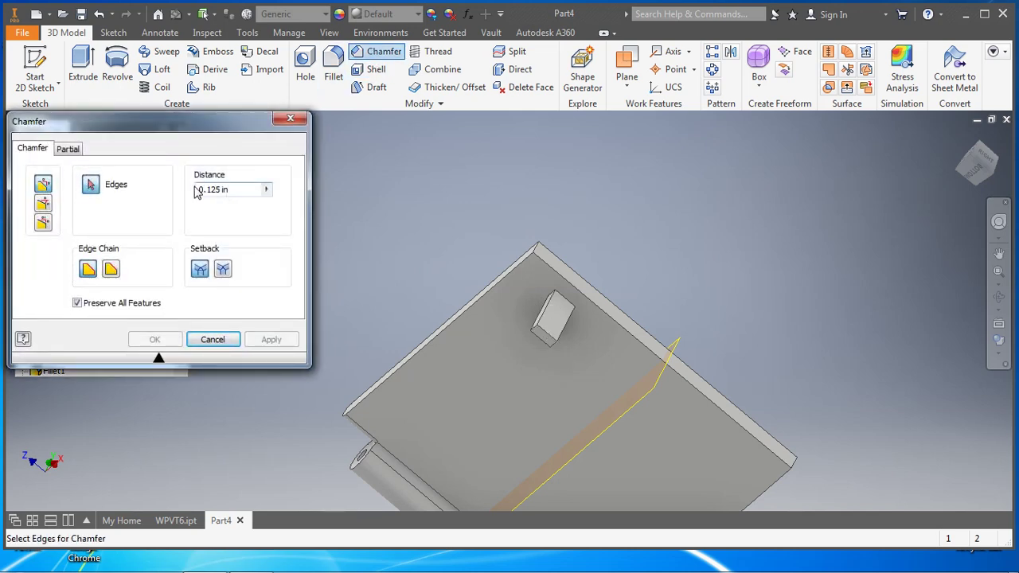
{"action": "left_click", "coordinate": [555, 348]}
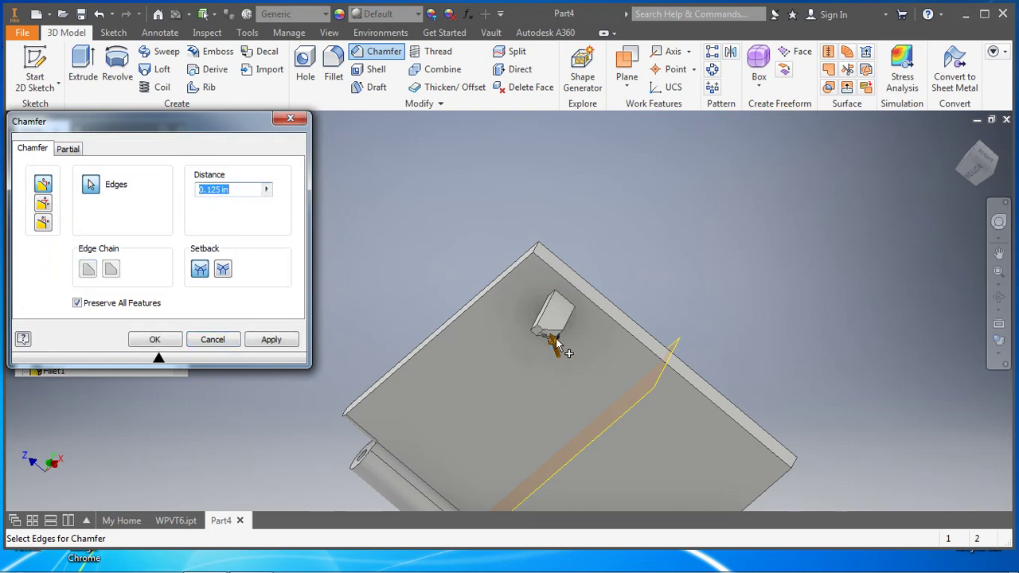
{"action": "middle_click", "coordinate": [621, 247]}
{"action": "middle_click_drag", "start_coordinate": [621, 248], "coordinate": [593, 255], "text": "shift"}
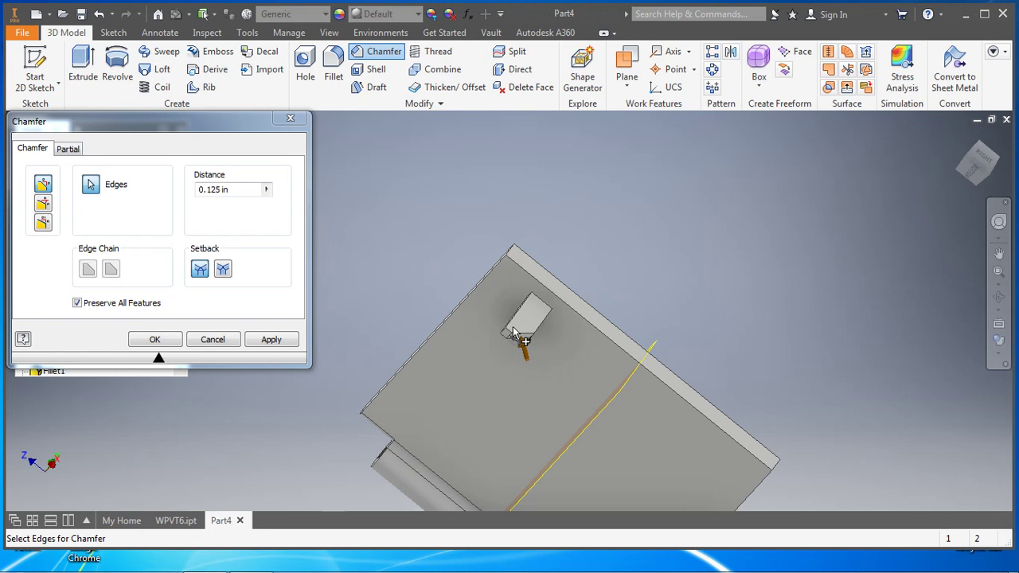
{"action": "left_click", "coordinate": [158, 339]}
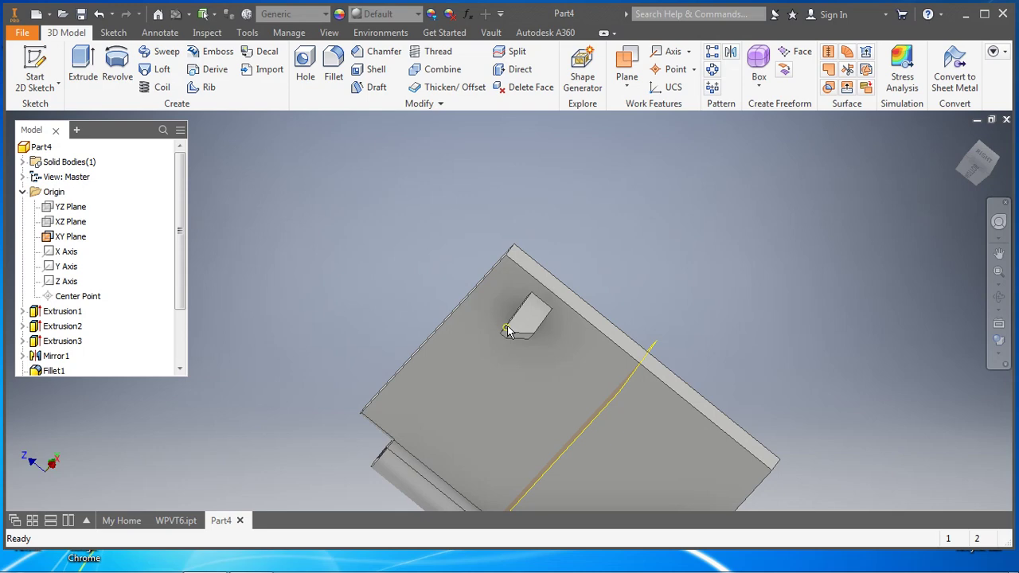
- Round two edges at the chamfered tab's lower end with 0.0625 in fillets
{"action": "mouse_move", "coordinate": [508, 331]}
{"action": "key", "text": "f"}
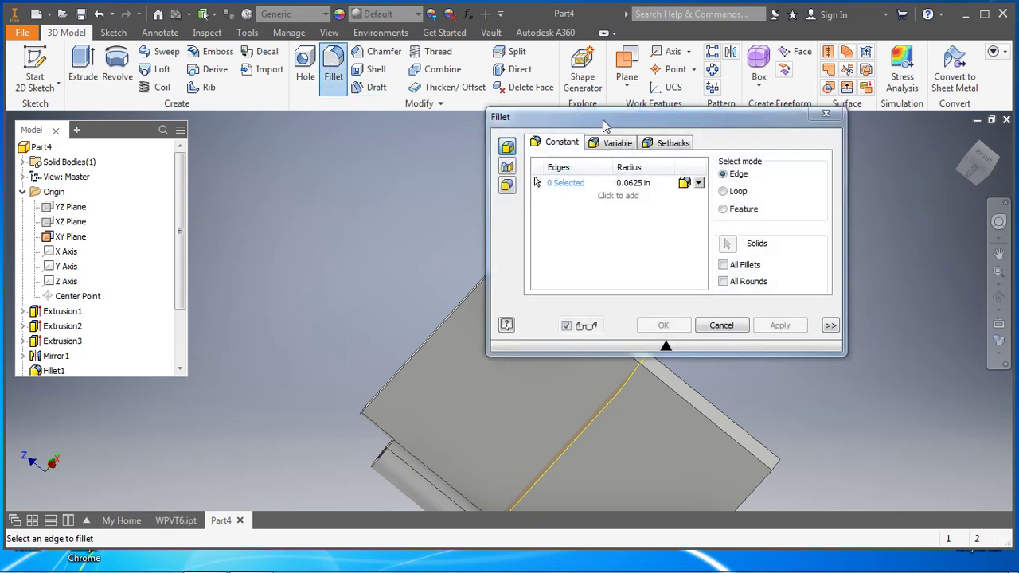
{"action": "left_click_drag", "start_coordinate": [604, 120], "coordinate": [738, 49]}
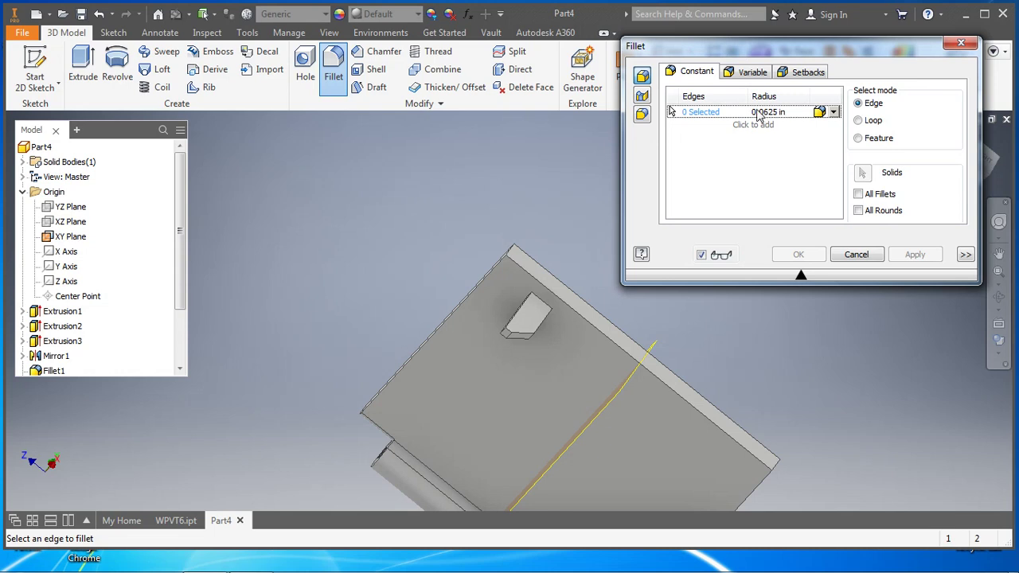
{"action": "left_click", "coordinate": [527, 340]}
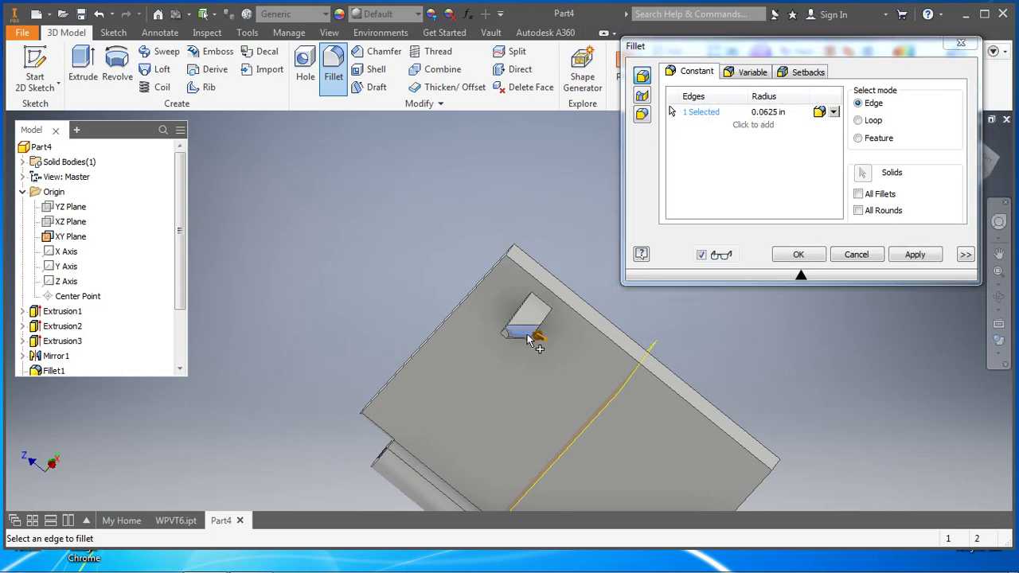
{"action": "left_click", "coordinate": [510, 335]}
{"action": "left_click", "coordinate": [799, 254]}
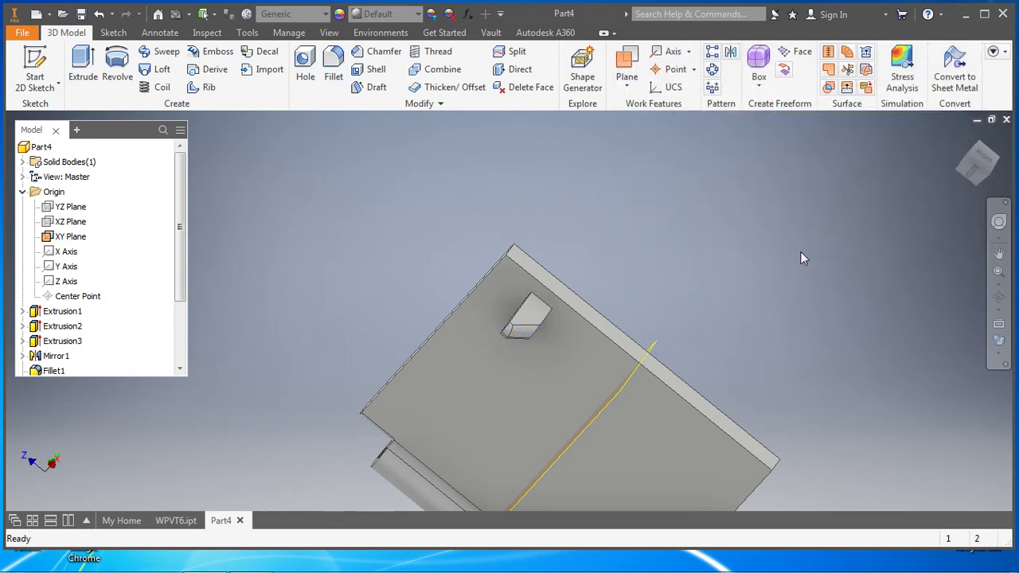
{"action": "middle_click_drag", "start_coordinate": [633, 251], "coordinate": [755, 276], "text": "shift"}
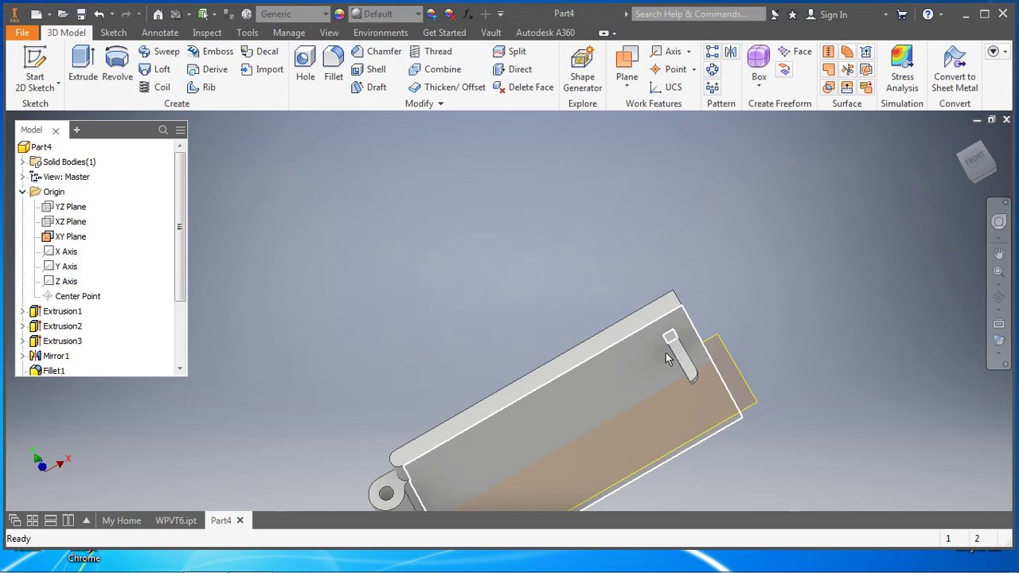
- Fillet one upper edge of the latch tab with a .1 in radius
{"action": "left_click", "coordinate": [335, 70]}
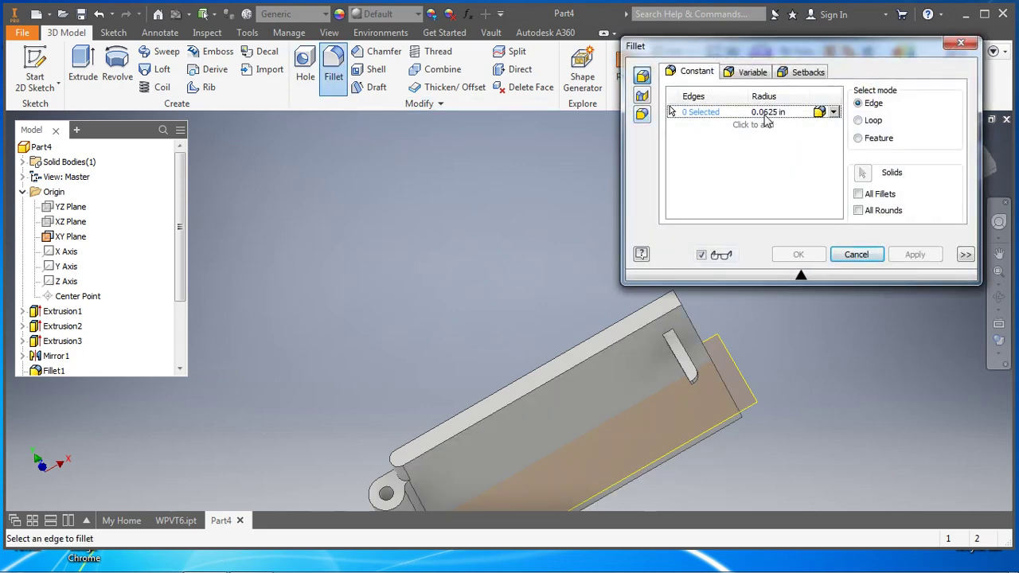
{"action": "left_click", "coordinate": [774, 113]}
{"action": "key", "text": "BackSpace"}
{"action": "middle_click_drag", "start_coordinate": [785, 353], "coordinate": [692, 334], "text": "shift"}
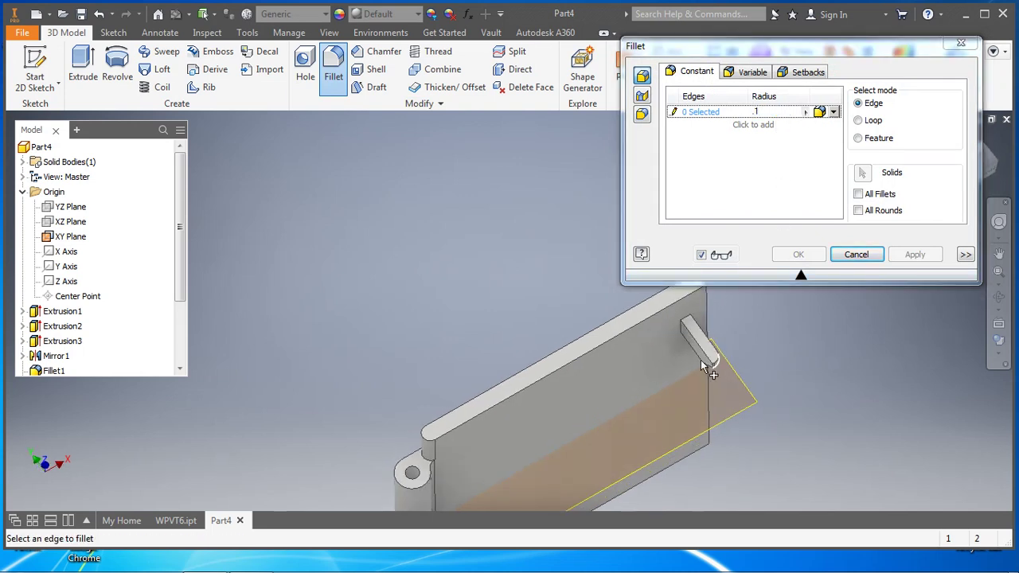
{"action": "left_click", "coordinate": [682, 333]}
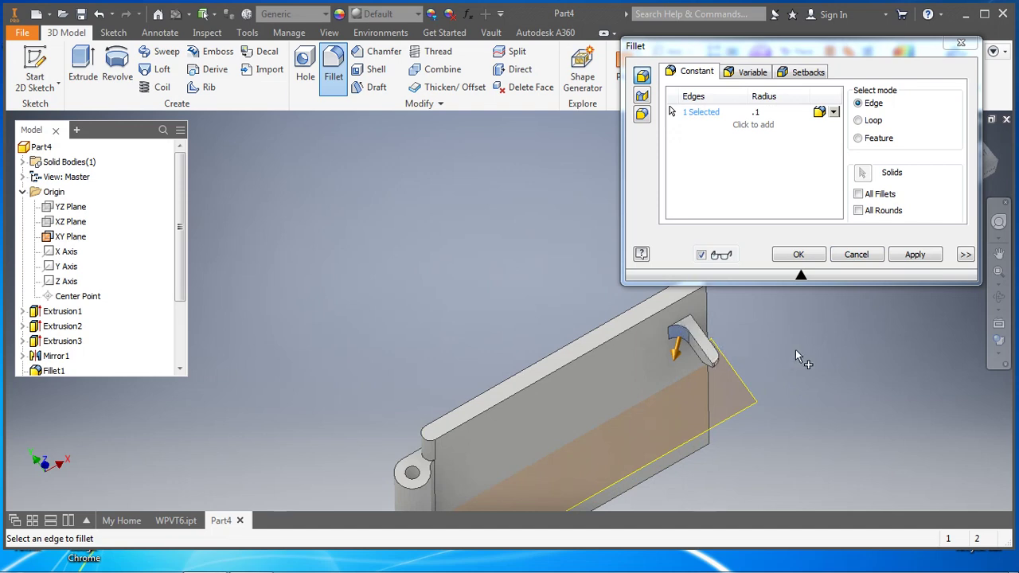
{"action": "middle_click_drag", "start_coordinate": [796, 356], "coordinate": [784, 357], "text": "shift"}
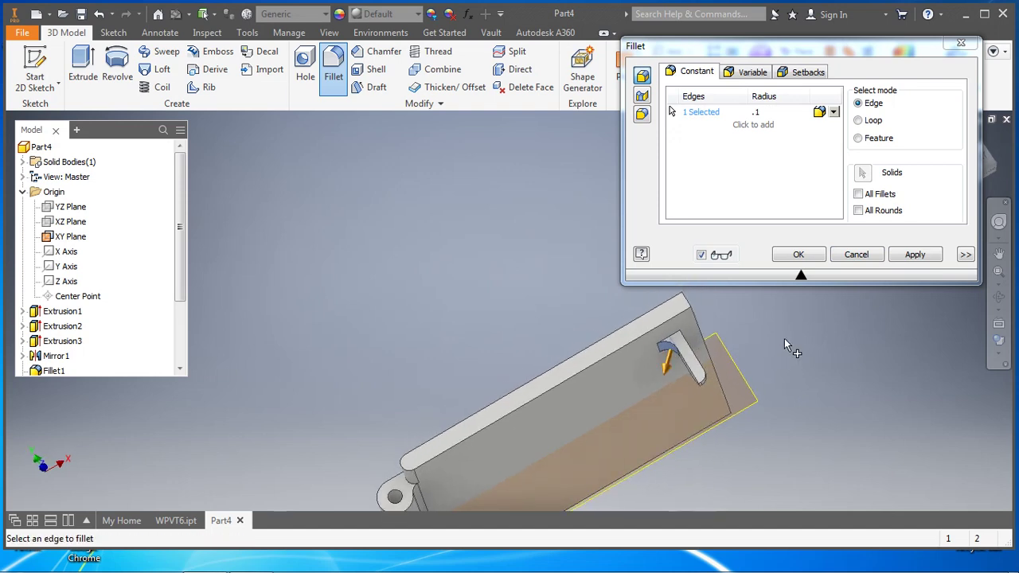
{"action": "left_click", "coordinate": [798, 255]}
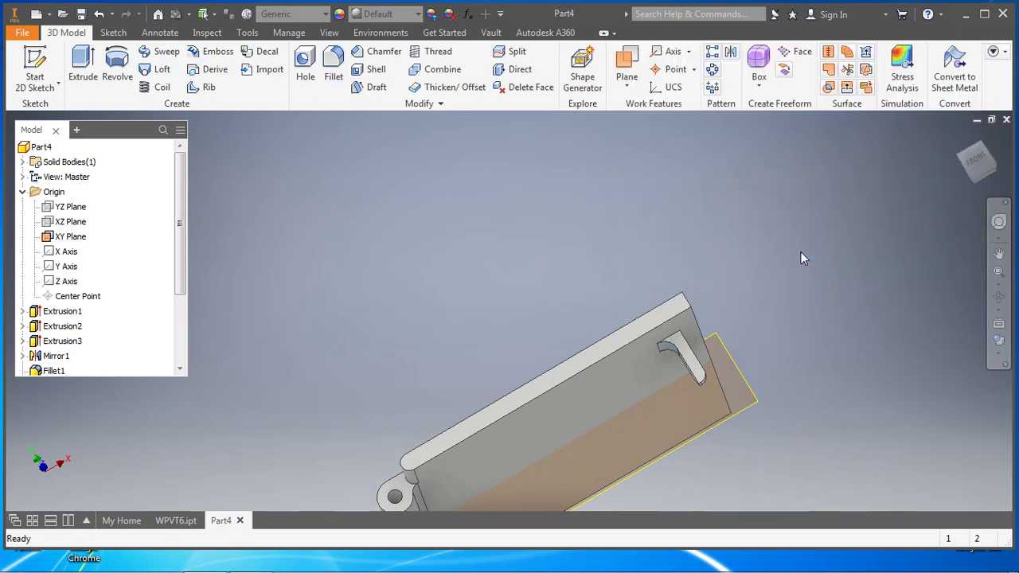
{"action": "middle_click_drag", "start_coordinate": [805, 255], "coordinate": [660, 250], "text": "shift"}
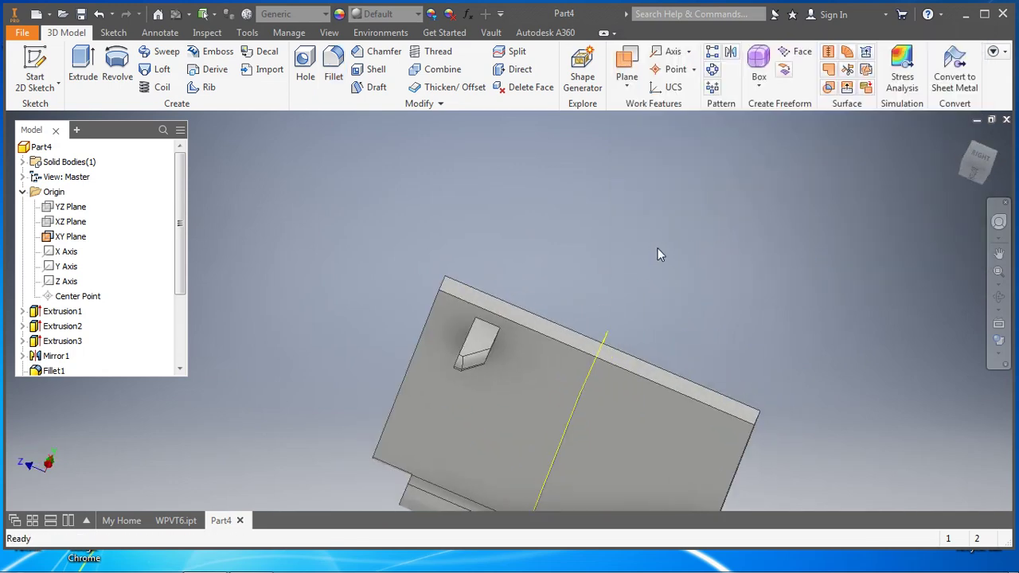
{"action": "scroll", "coordinate": [658, 248], "scroll_direction": "down", "scroll_amount": 1}
{"action": "scroll", "coordinate": [657, 244], "scroll_direction": "up", "scroll_amount": 2}
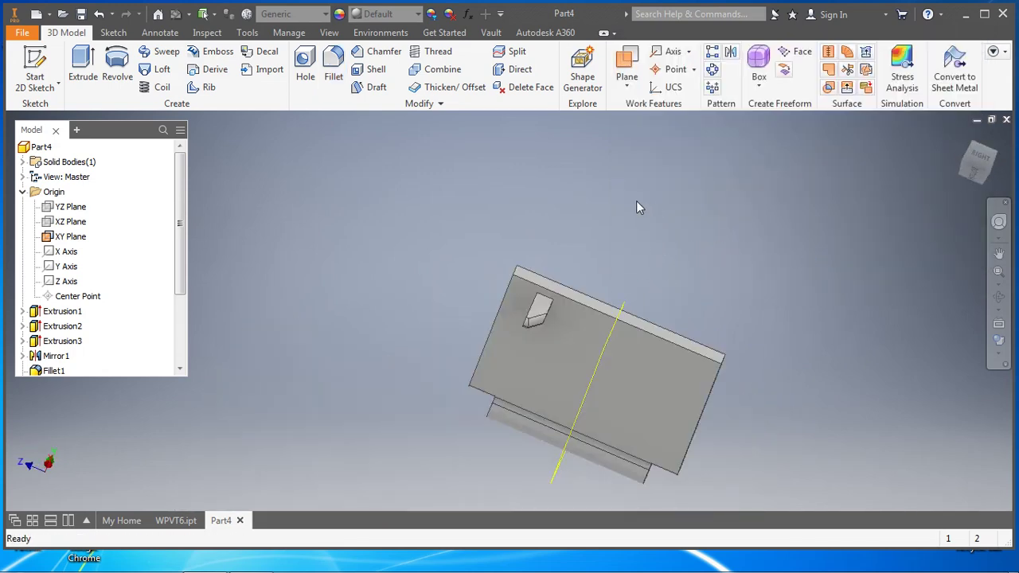
{"action": "middle_click_drag", "start_coordinate": [636, 208], "coordinate": [644, 204], "text": "shift"}
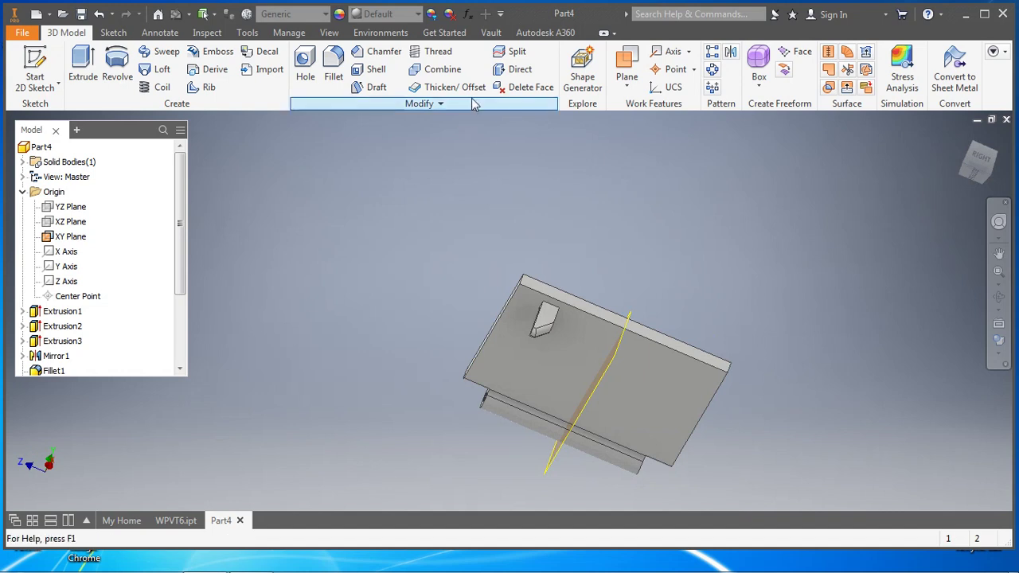
{"action": "left_click", "coordinate": [729, 52]}
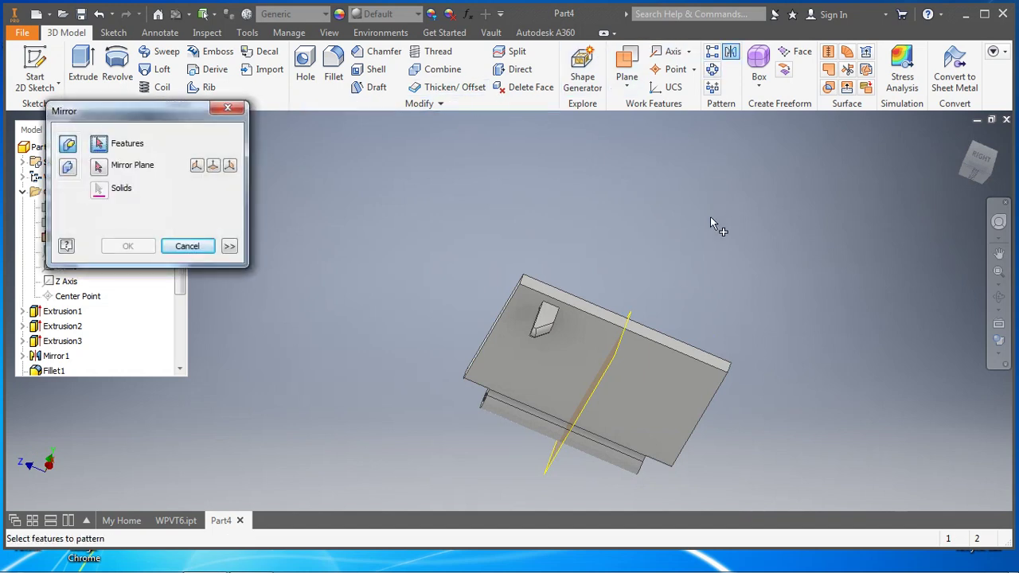
{"action": "left_click", "coordinate": [545, 317]}
{"action": "left_click", "coordinate": [230, 164]}
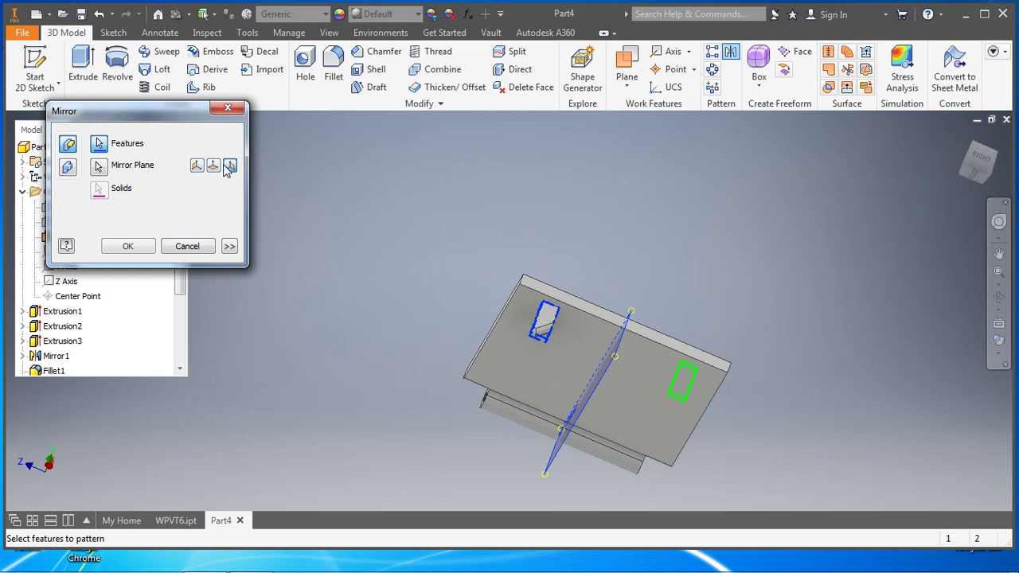
{"action": "left_click", "coordinate": [144, 246]}
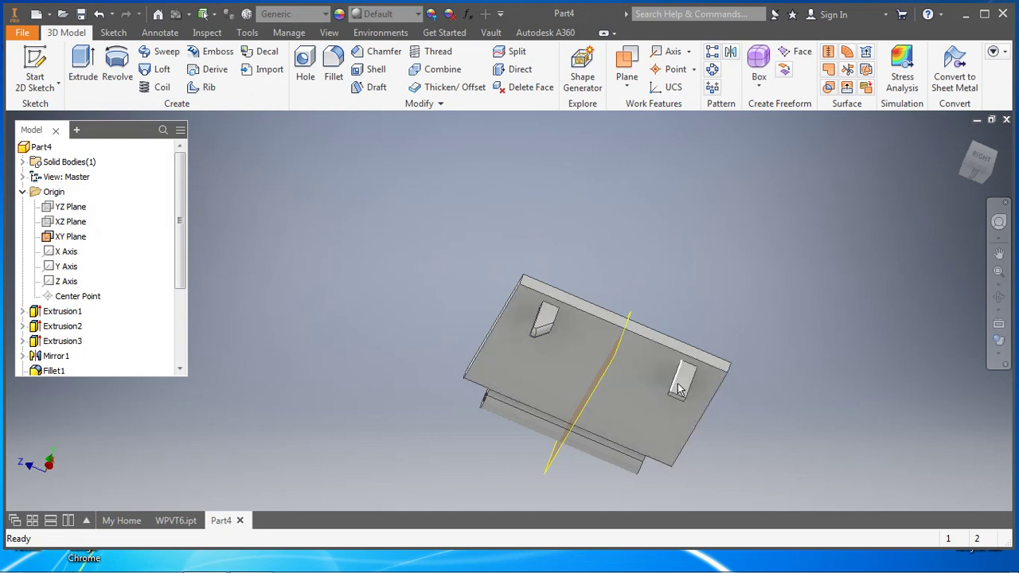
{"action": "key", "text": "ctrl+z"}
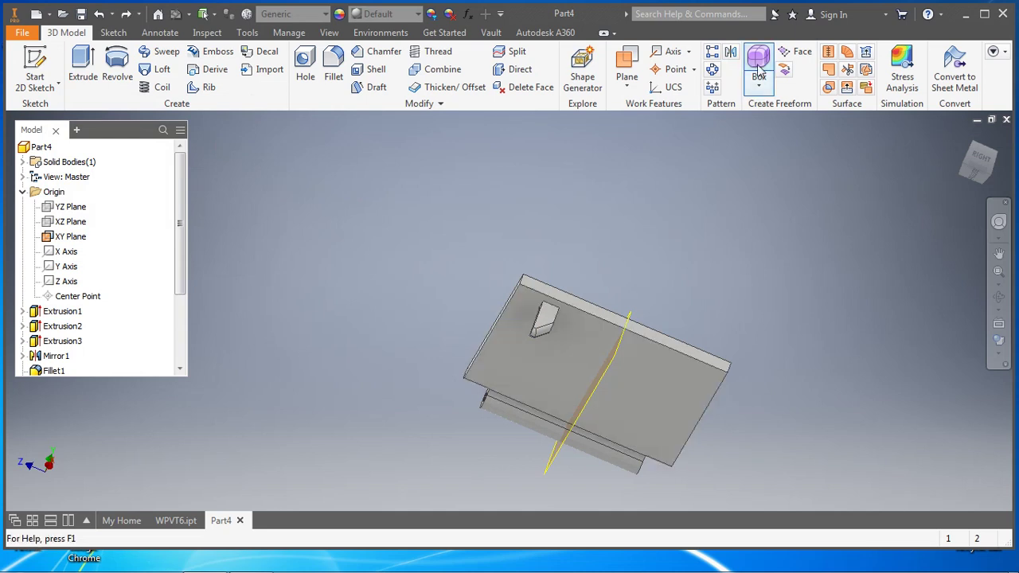
- Mirror the chamfered, filleted tab across the central work plane to the plate's opposite end
{"action": "left_click", "coordinate": [731, 54]}
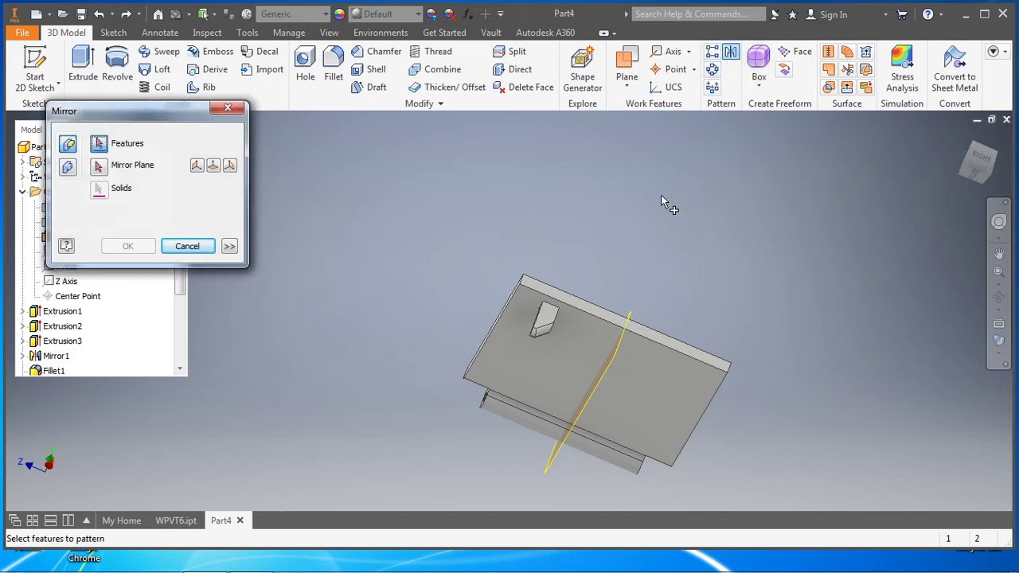
{"action": "scroll", "coordinate": [548, 344], "scroll_direction": "up", "scroll_amount": 5}
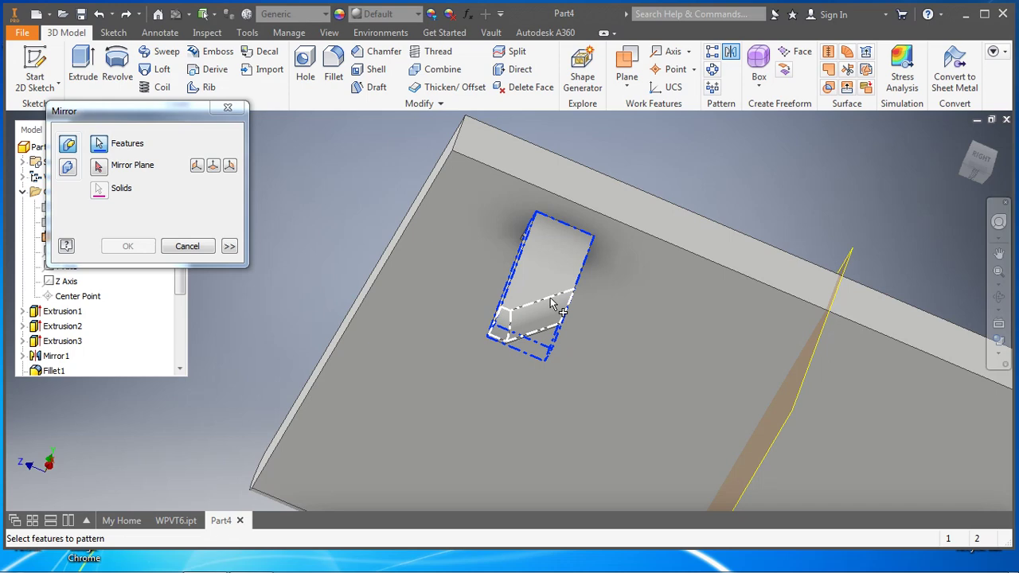
{"action": "middle_click_drag", "start_coordinate": [555, 310], "coordinate": [565, 366], "text": "shift"}
{"action": "scroll", "coordinate": [578, 390], "scroll_direction": "down", "scroll_amount": 5}
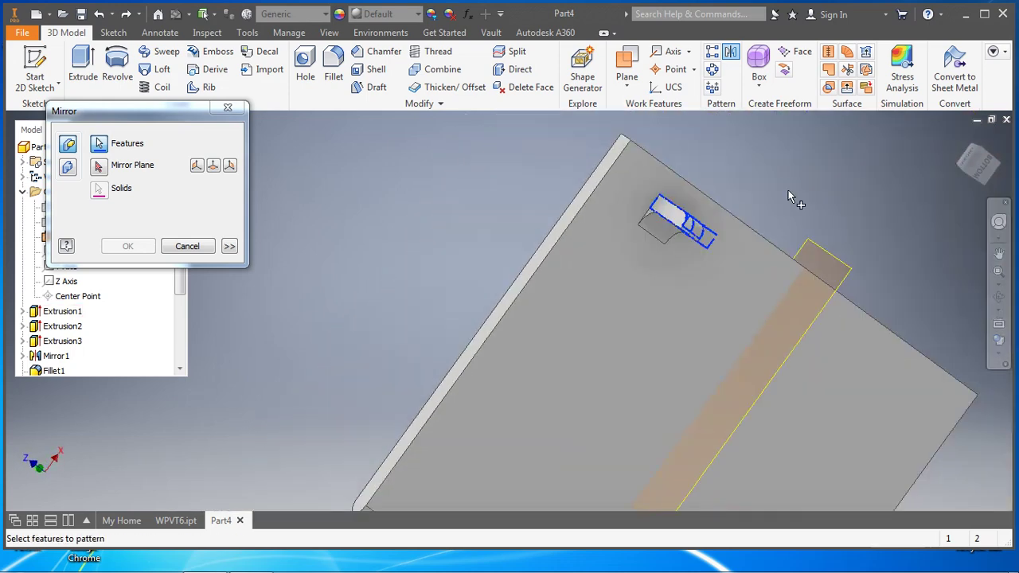
{"action": "middle_click_drag", "start_coordinate": [774, 199], "coordinate": [707, 209], "text": "shift"}
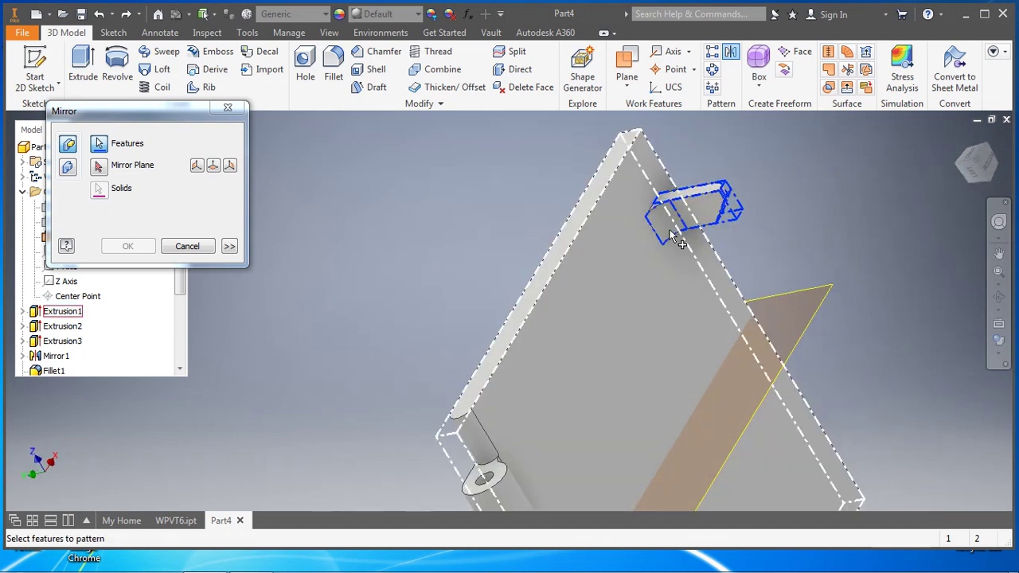
{"action": "left_click", "coordinate": [231, 166]}
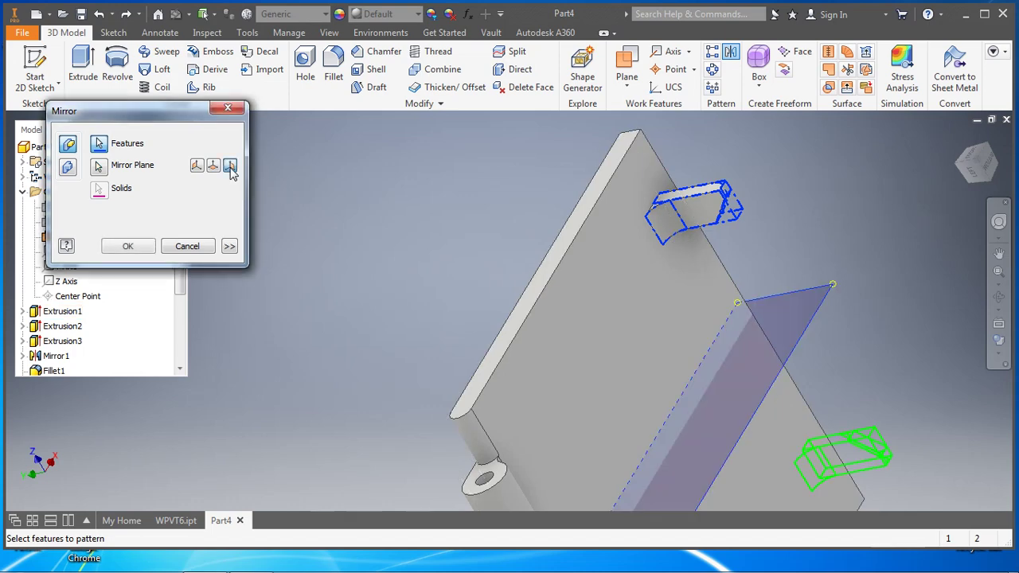
{"action": "left_click", "coordinate": [129, 246]}
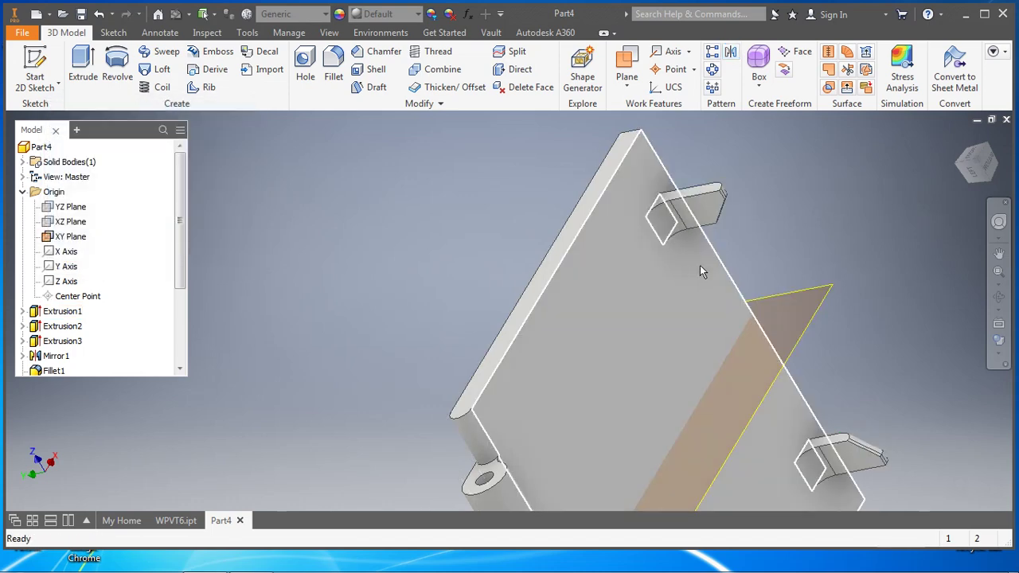
{"action": "middle_click_drag", "start_coordinate": [783, 213], "coordinate": [616, 245], "text": "shift"}
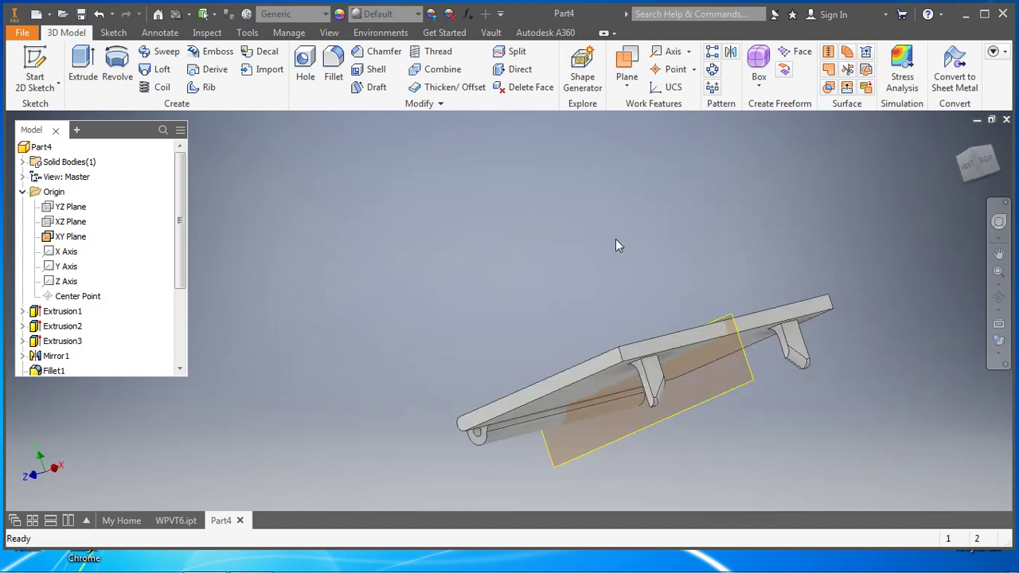
{"action": "scroll", "coordinate": [618, 245], "scroll_direction": "down", "scroll_amount": 2}
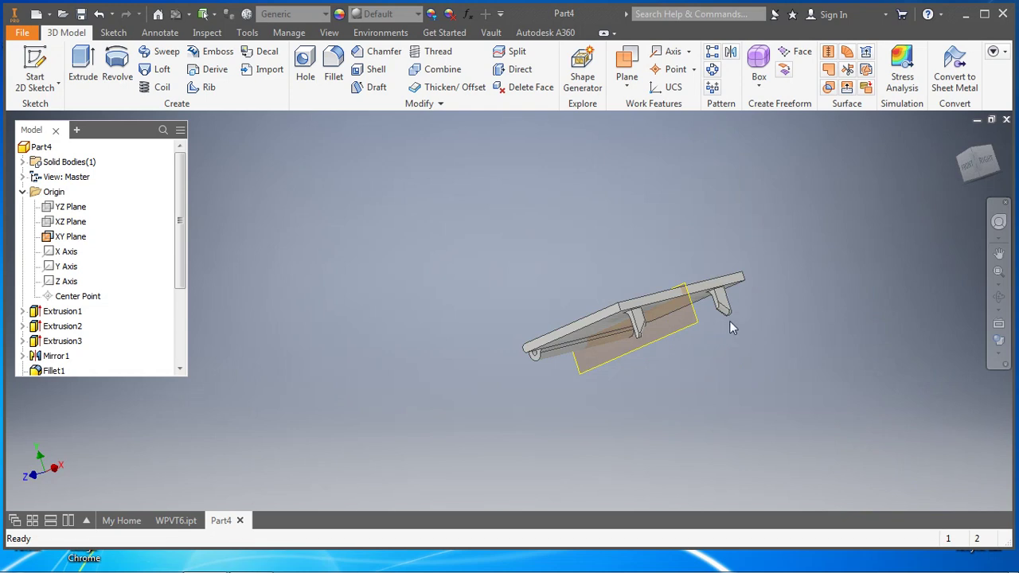
{"action": "scroll", "coordinate": [732, 317], "scroll_direction": "up", "scroll_amount": 5}
{"action": "scroll", "coordinate": [770, 318], "scroll_direction": "down", "scroll_amount": 2}
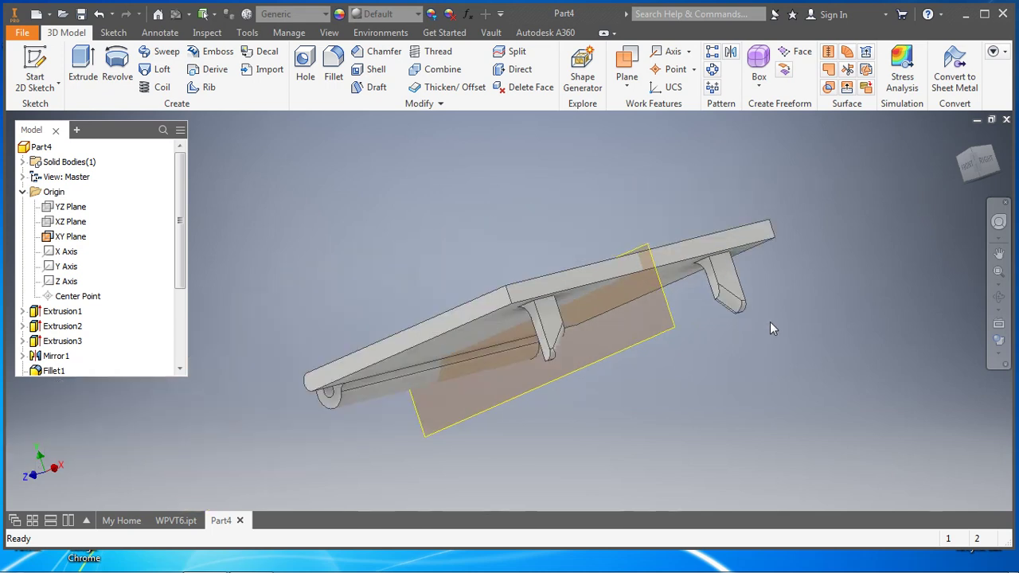
{"action": "left_click", "coordinate": [735, 279]}
{"action": "middle_click_drag", "start_coordinate": [780, 367], "coordinate": [836, 390], "text": "shift"}
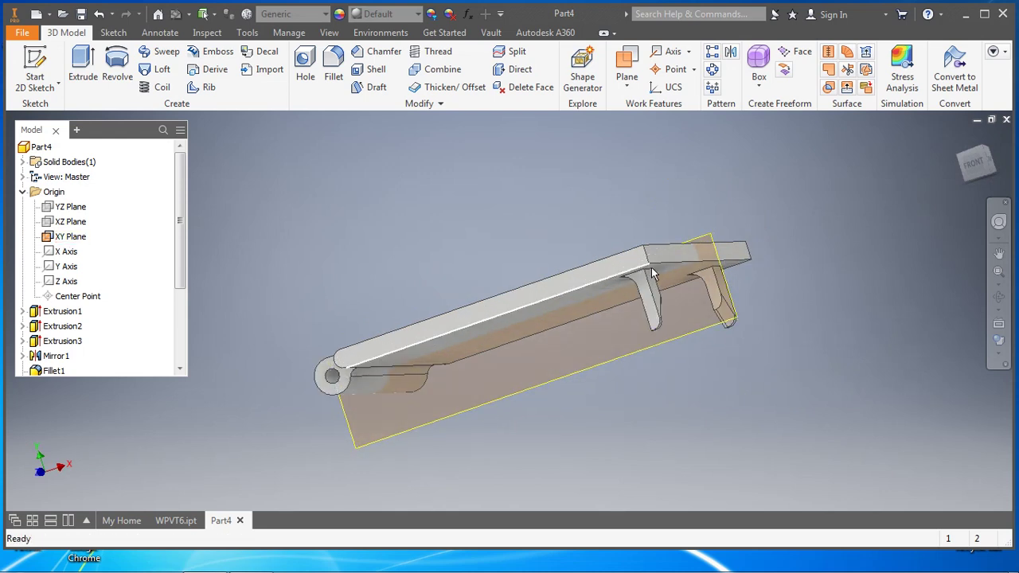
{"action": "left_click", "coordinate": [670, 231]}
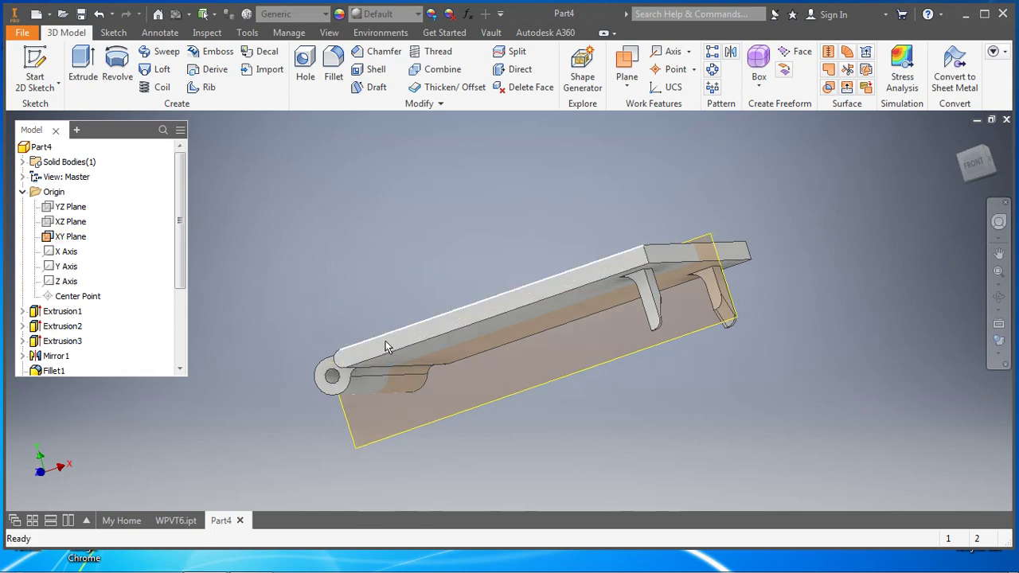
{"action": "left_click", "coordinate": [289, 316]}
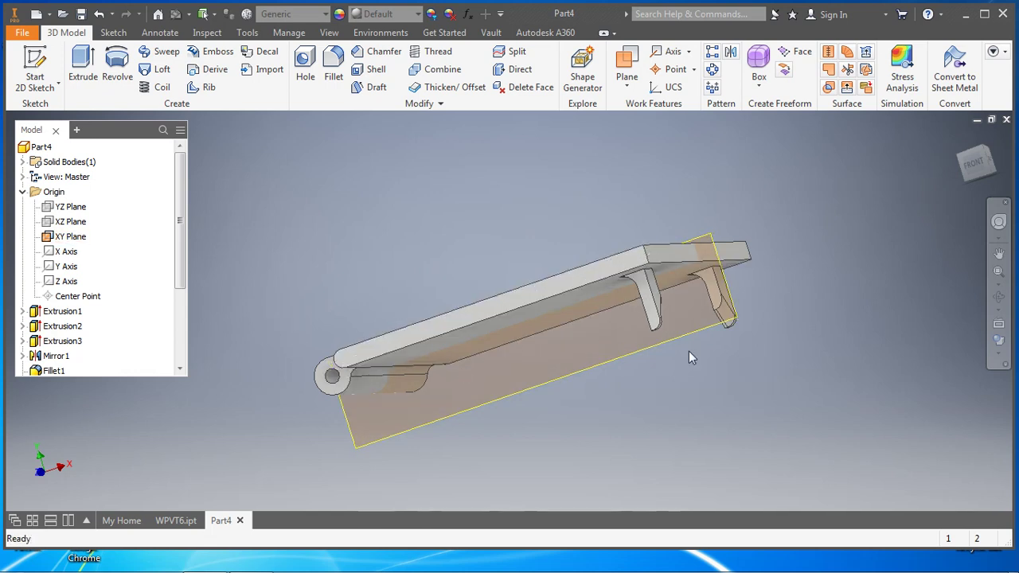